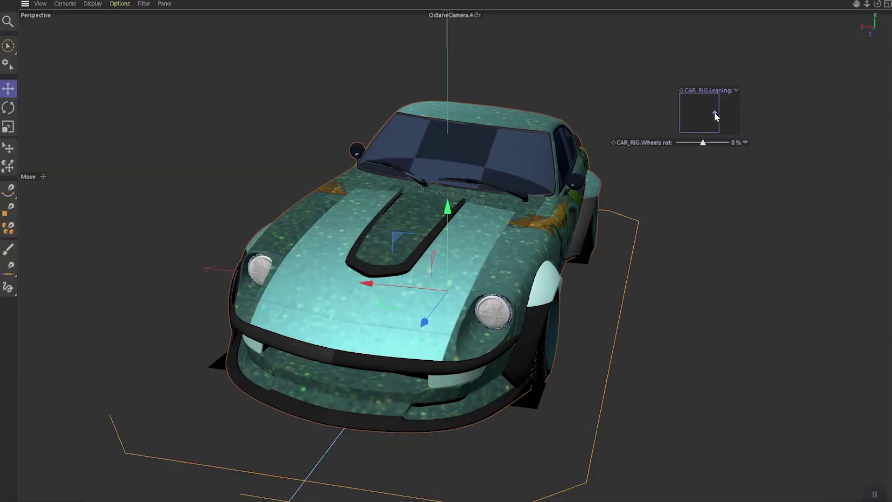
Preview the finished rig by changing the CAR_RIG Leaning control and moving the car along its length.
drag(714, 112, 686, 118)
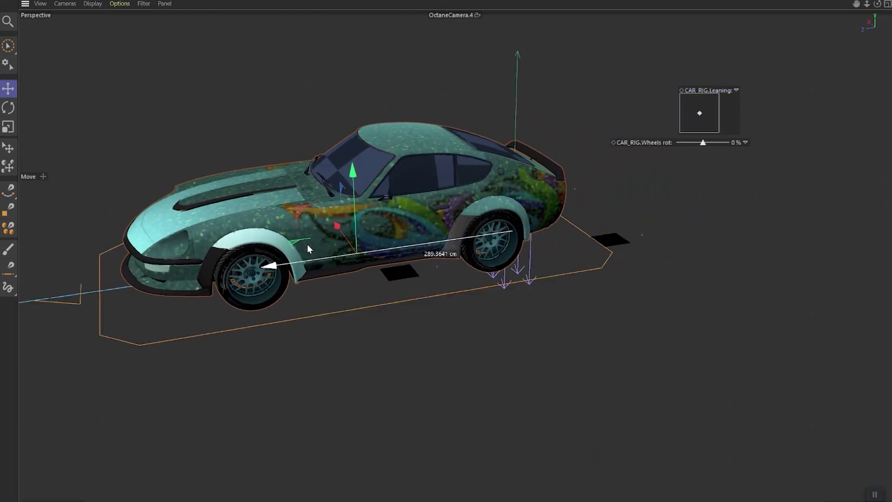
drag(307, 244, 410, 248)
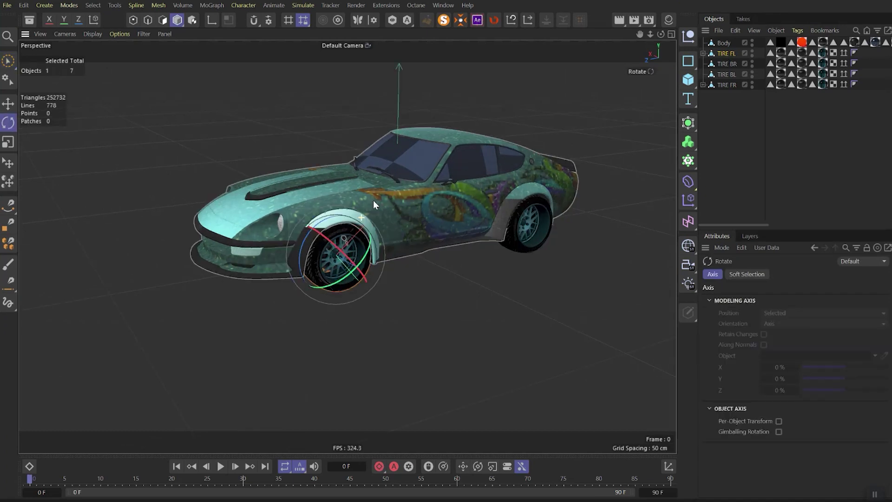
Try rotating the TIRE FL wheel on its own, and undo the rotation.
scroll(373, 201, up, 2)
drag(296, 249, 355, 300)
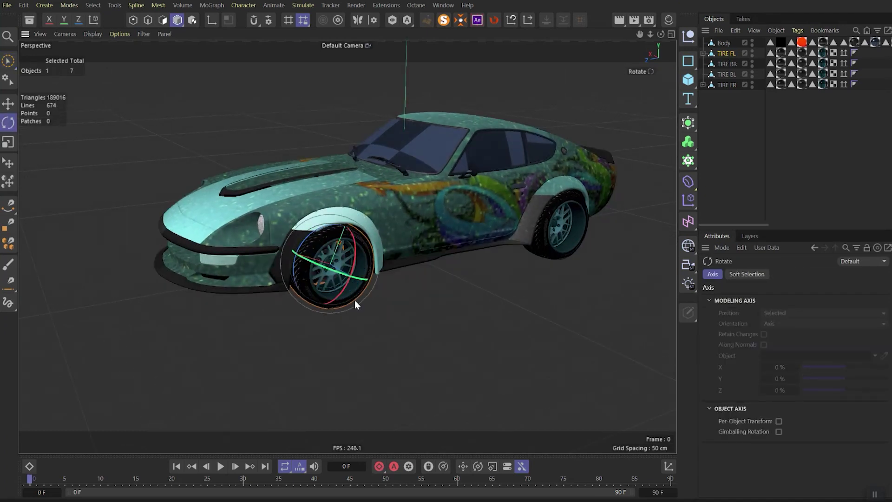
key(ctrl+z)
Group all the car parts under a null named CAR, nested inside a parent null named CAR RIG.
key(ctrl+a)
key(alt+g)
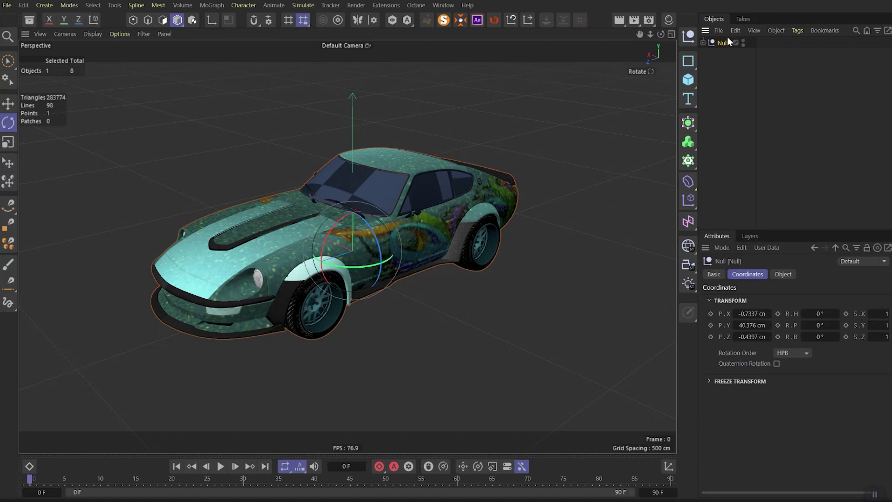
double_click(723, 43)
key(Return)
click(704, 42)
double_click(723, 42)
text(CAR RIG)
key(Return)
Test the hierarchy by moving CAR RIG, undoing that move, and rotating the CAR null slightly.
key(e)
drag(342, 247, 400, 236)
key(ctrl+z)
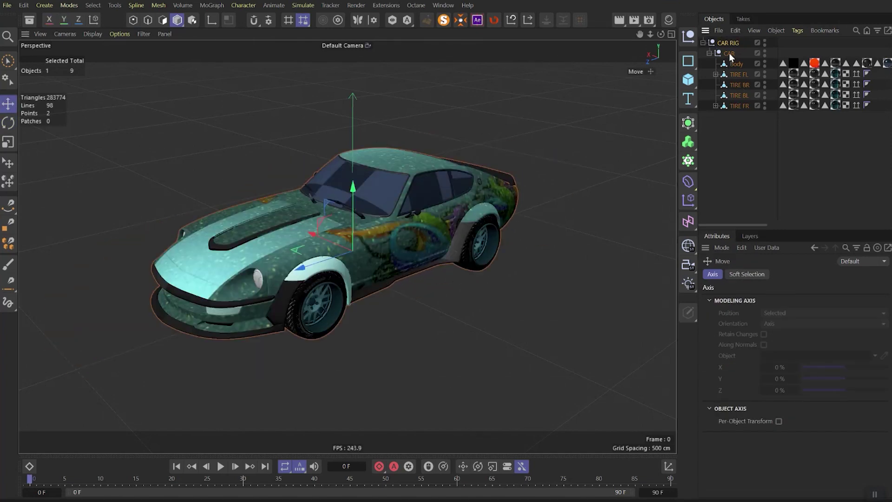
click(730, 54)
key(r)
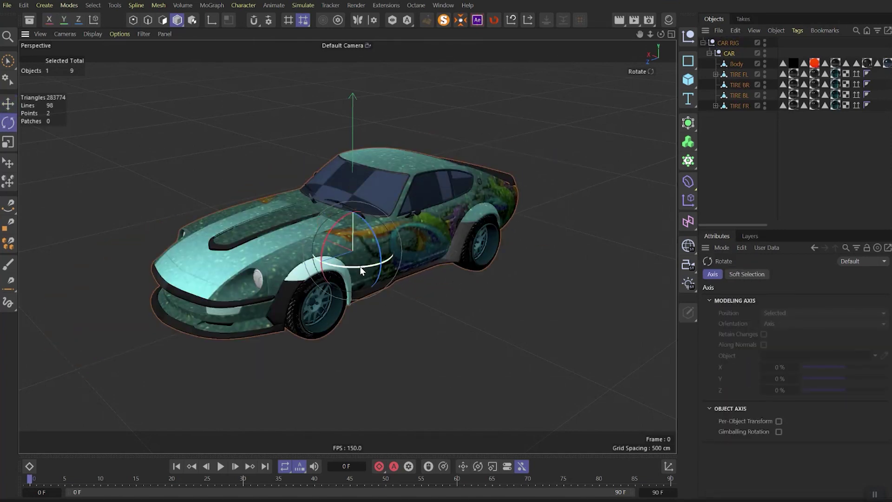
mouse_move(331, 257)
mouse_down()
mouse_move(343, 267)
mouse_move(338, 261)
mouse_up()
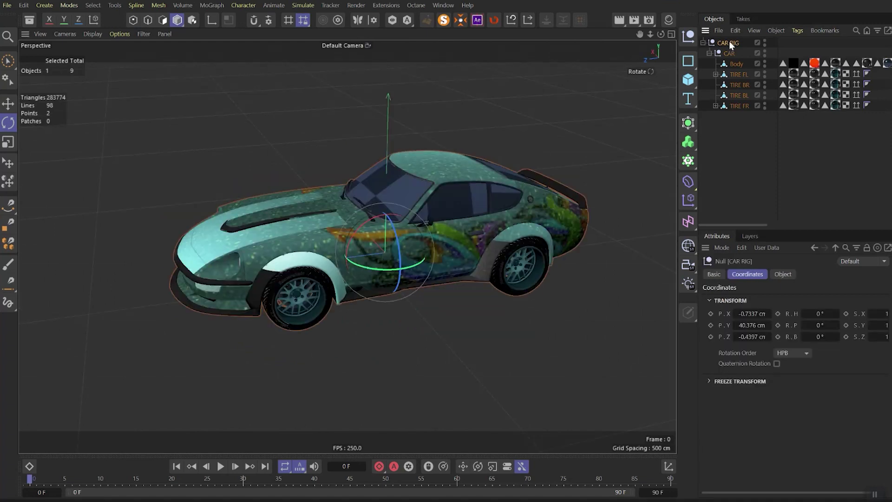
Add an XPresso tag to CAR RIG and dock the XPresso Editor beneath the viewport.
right_click(729, 41)
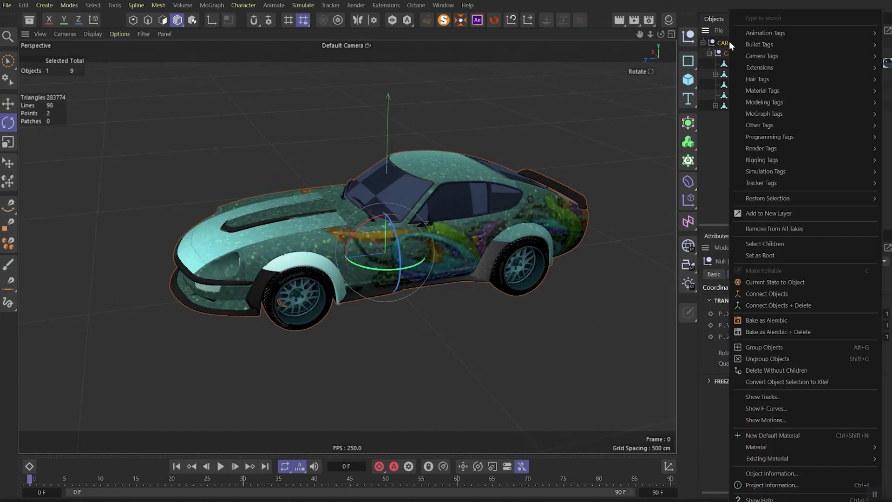
mouse_move(745, 137)
click(705, 177)
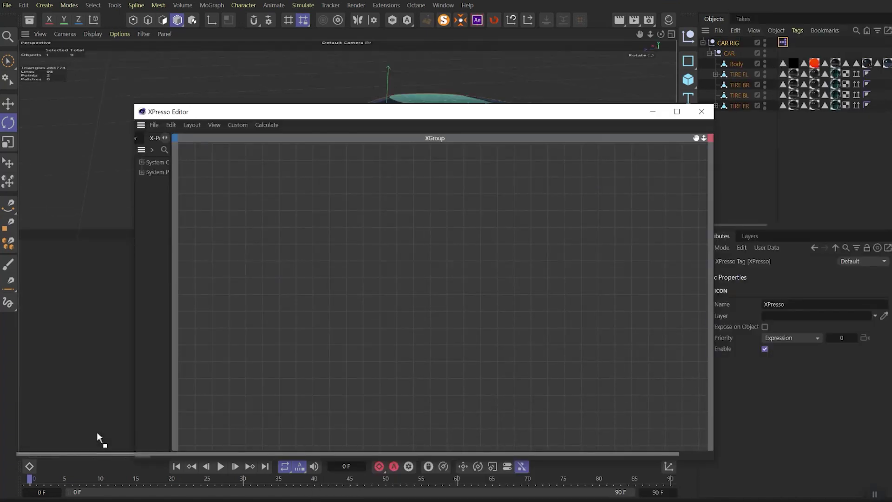
drag(96, 431, 97, 431)
drag(375, 244, 375, 190)
Add a TIRE FL node with an Object output to the graph and connect it to a new Bounding Box node.
click(739, 74)
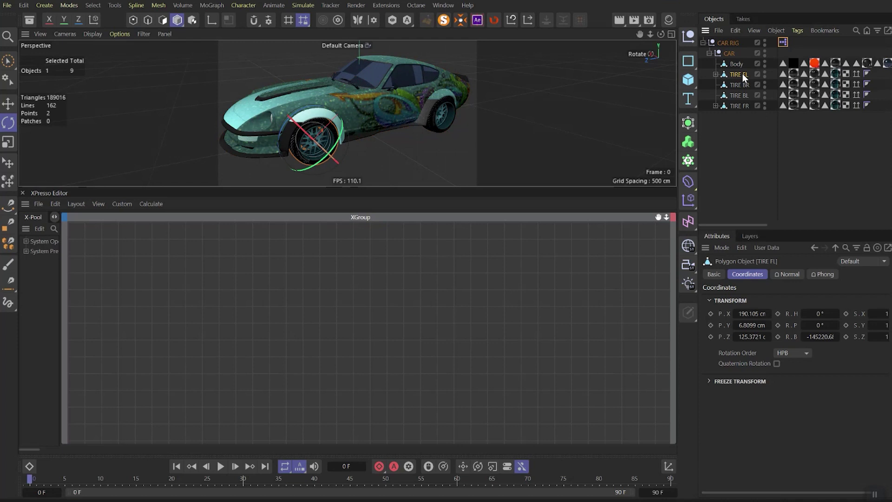
drag(210, 309, 185, 300)
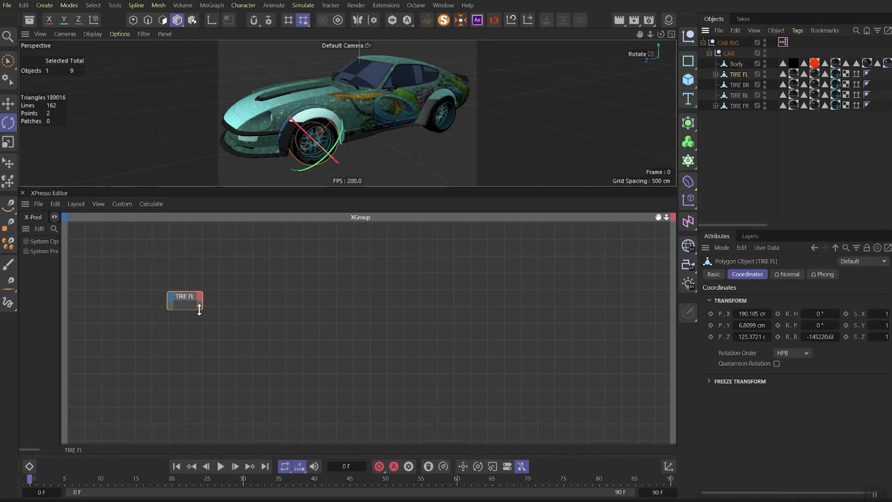
click(200, 297)
click(229, 350)
text(bound)
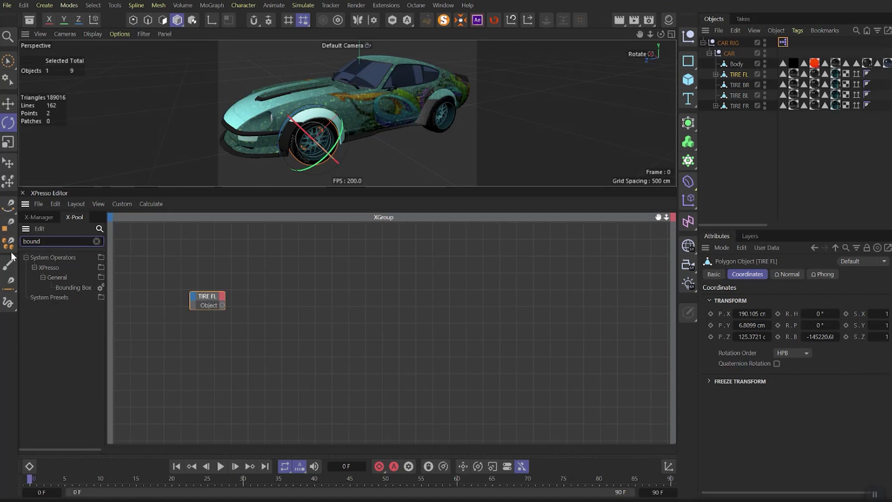
drag(240, 317, 267, 314)
drag(267, 314, 266, 314)
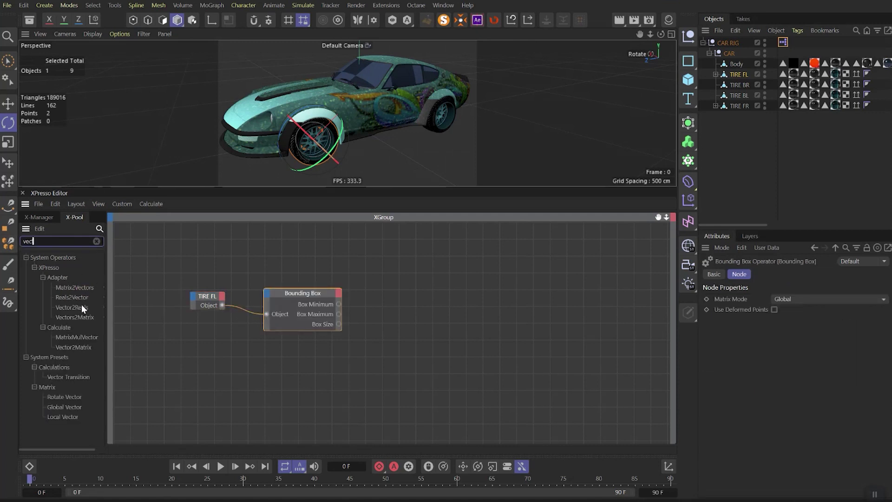
Add a Vector2Reals node and connect the Bounding Box's Box Size output to its input.
text(t)
drag(82, 307, 393, 310)
drag(338, 325, 380, 326)
Add Formula and Result nodes and feed both of them from the Y output of Vector2Reals.
double_click(47, 241)
text(for)
drag(70, 287, 462, 335)
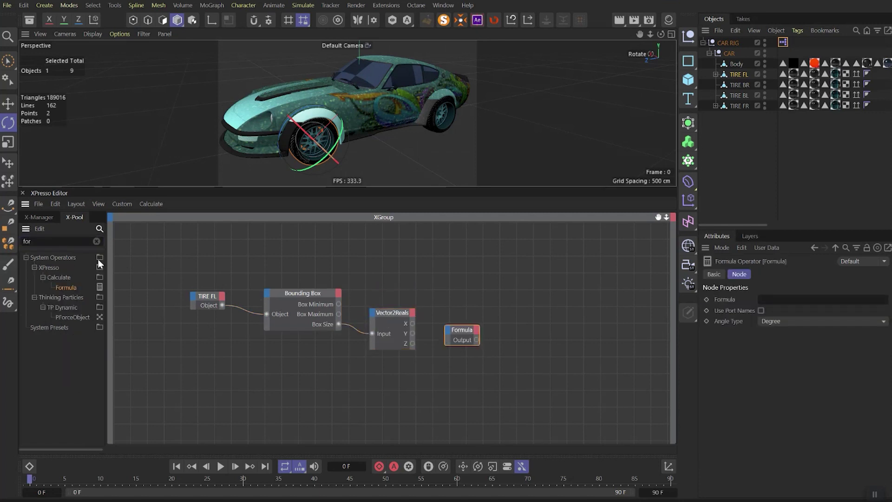
double_click(46, 241)
text(res)
drag(63, 307, 468, 288)
drag(412, 333, 449, 294)
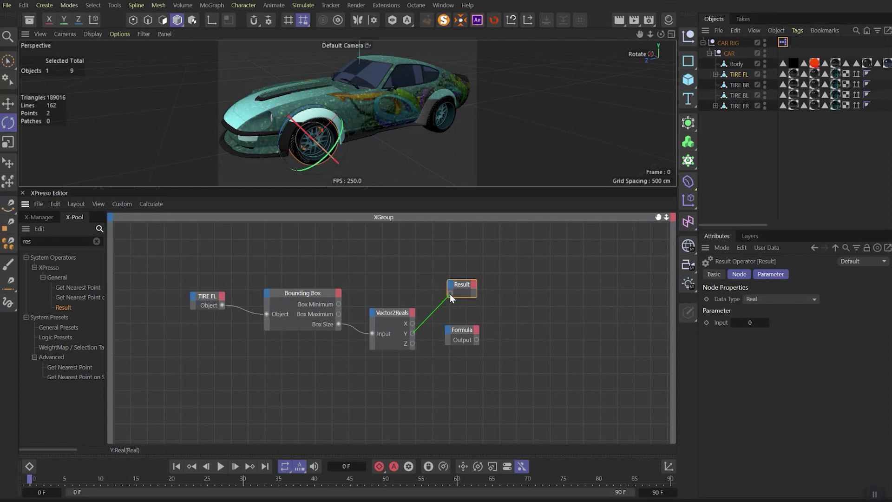
drag(462, 330, 483, 333)
drag(413, 333, 470, 331)
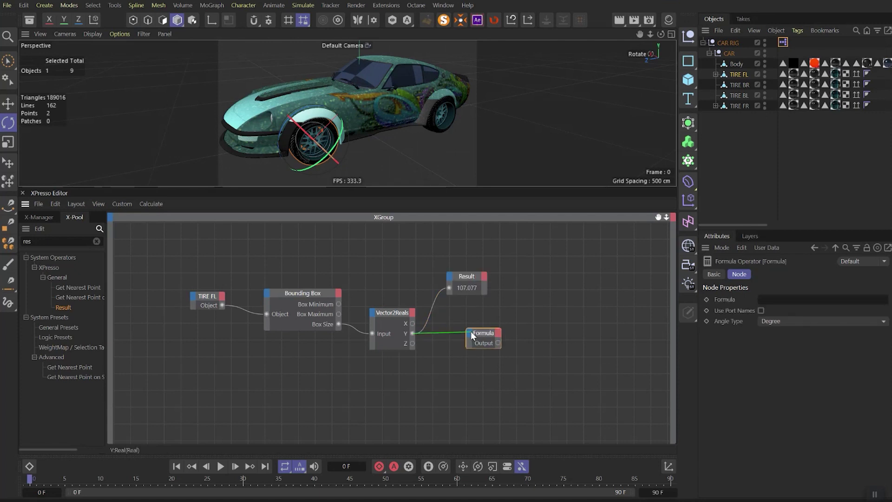
Duplicate the Result node and connect the Formula's output to the copy.
click(466, 282)
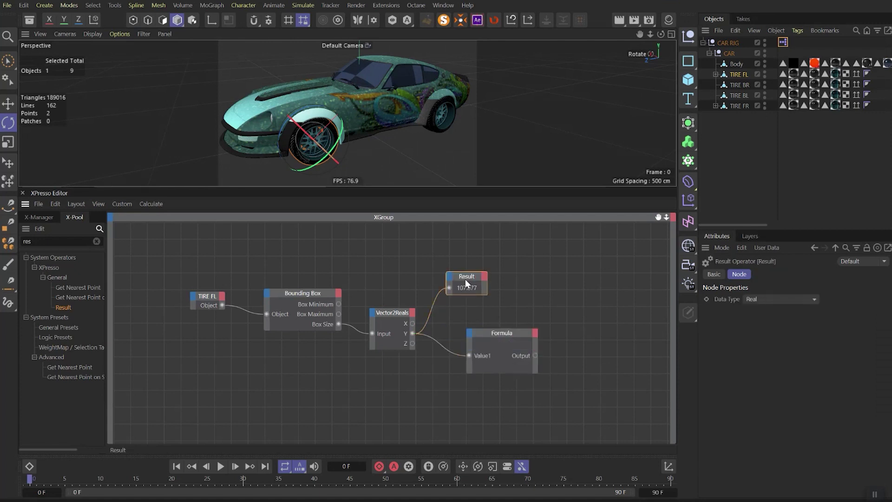
ctrl+drag(466, 281, 609, 361)
drag(535, 355, 591, 365)
Set the Formula node's expression to pi*$1 and enable Animation Refresh for the XPresso calculation.
click(775, 299)
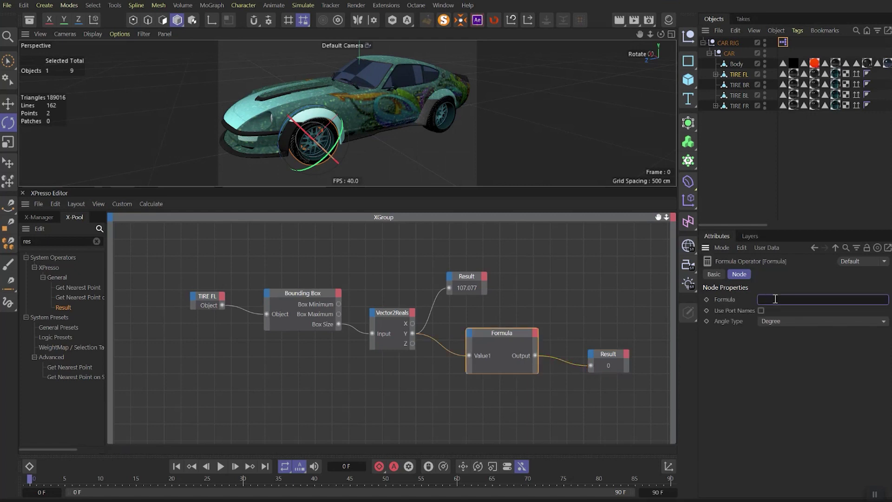
text(pi*$1)
click(580, 270)
click(150, 203)
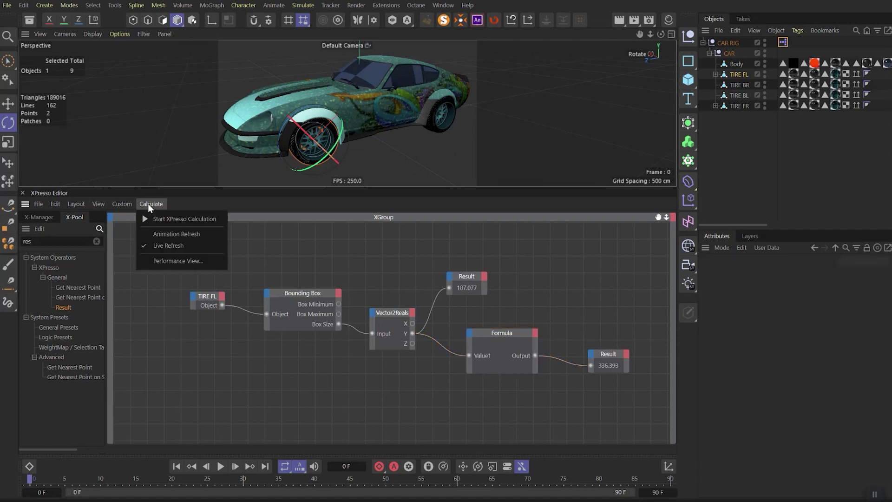
click(179, 234)
Set the title color of all six wheel-measurement nodes to green.
drag(155, 259, 516, 356)
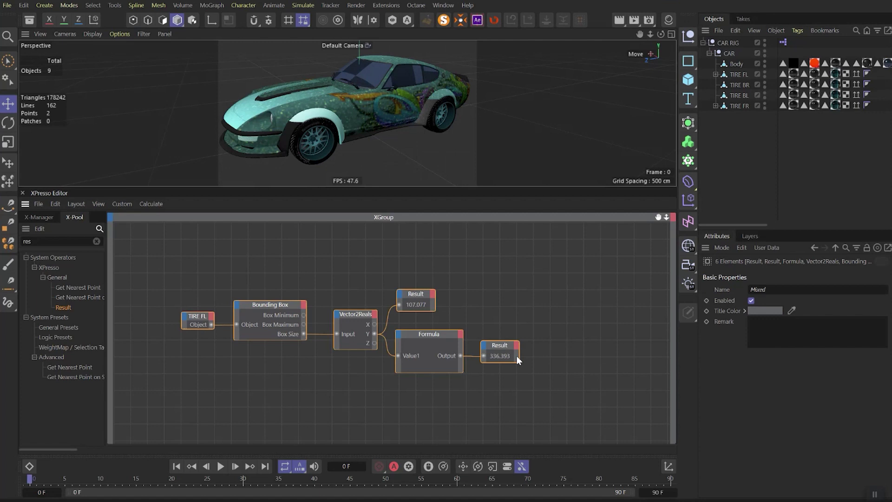
click(766, 313)
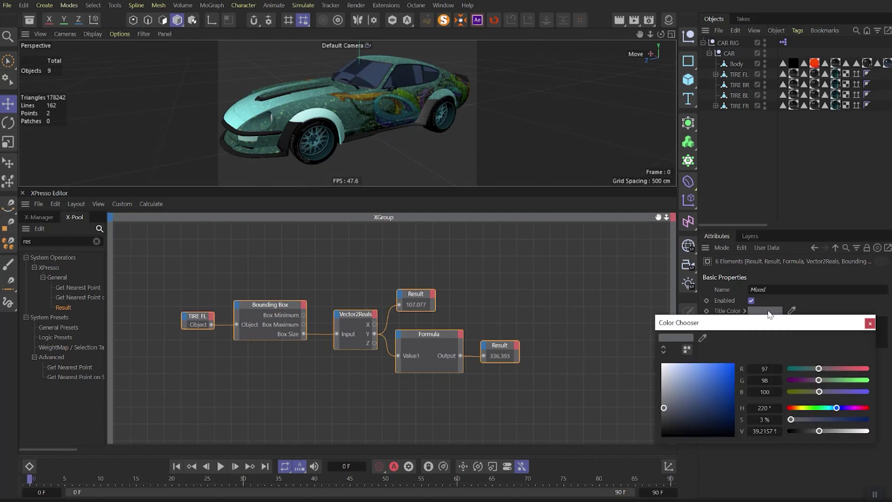
click(813, 408)
mouse_move(716, 377)
mouse_down()
mouse_move(762, 352)
mouse_move(708, 374)
mouse_up()
click(540, 276)
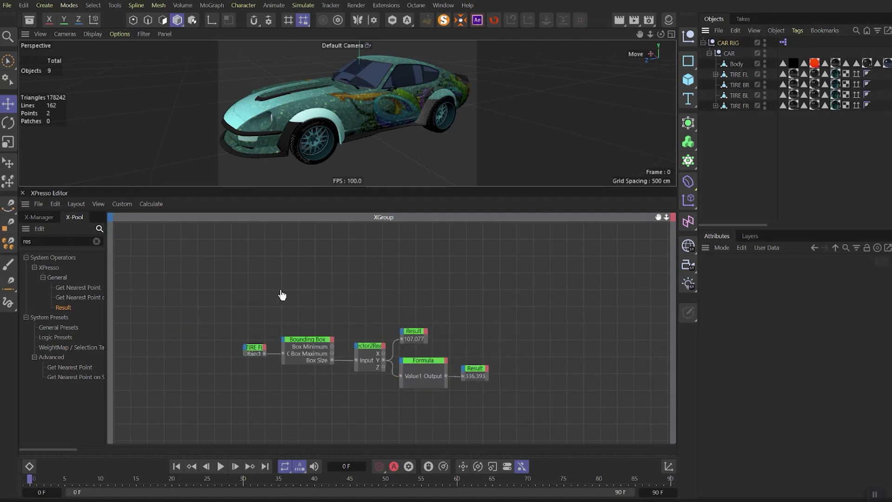
Place a CAR RIG node above the green nodes and give it Position and Previous position outputs.
drag(281, 291, 258, 273)
click(299, 251)
mouse_move(336, 271)
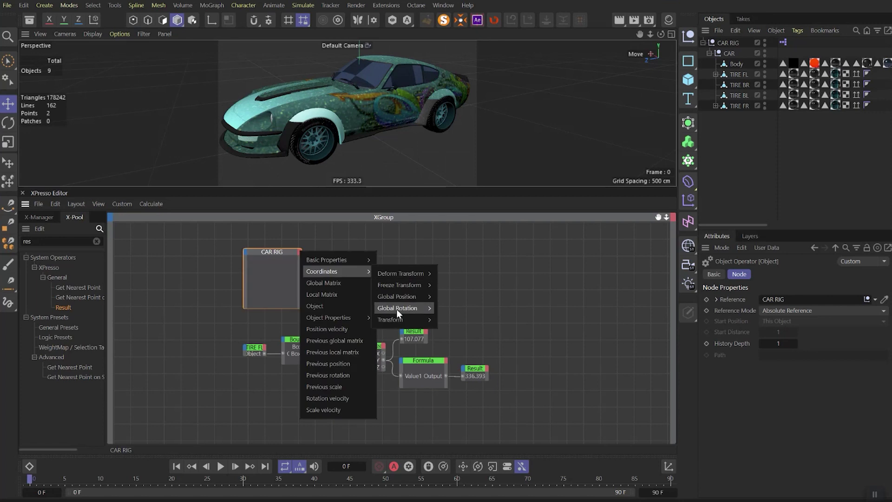
mouse_move(403, 319)
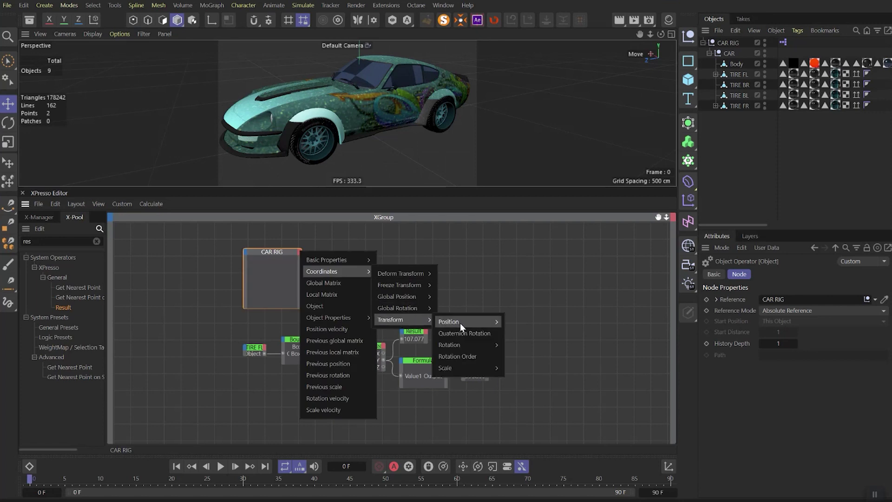
mouse_move(460, 321)
click(516, 323)
click(300, 251)
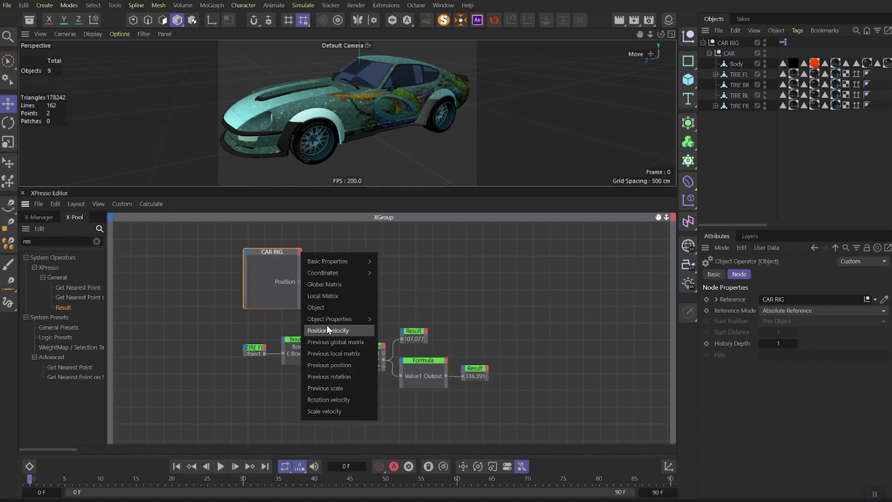
click(336, 363)
Add a Distance node and connect CAR RIG's Position and Previous position to Input 1 and Input 2.
text(dis)
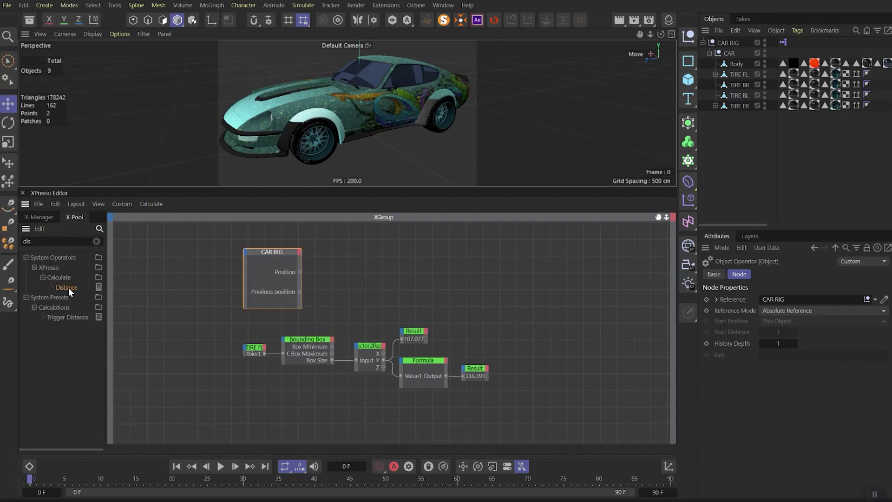
drag(69, 288, 327, 261)
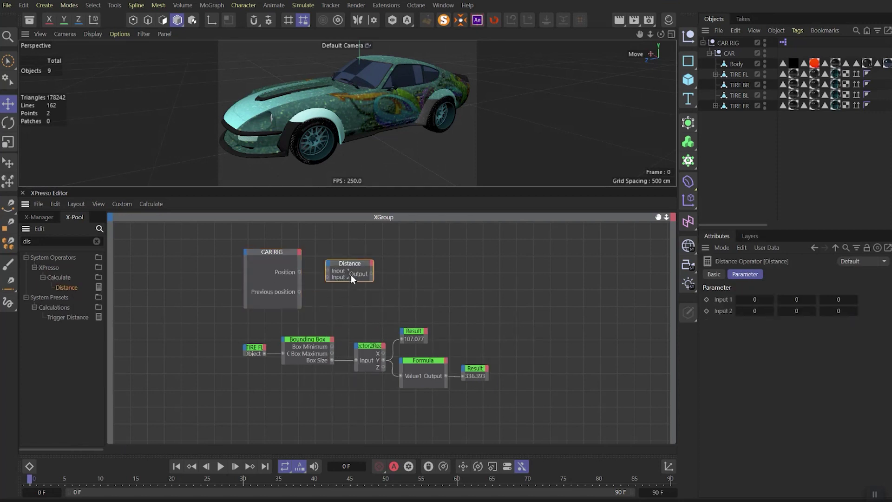
drag(280, 272, 327, 292)
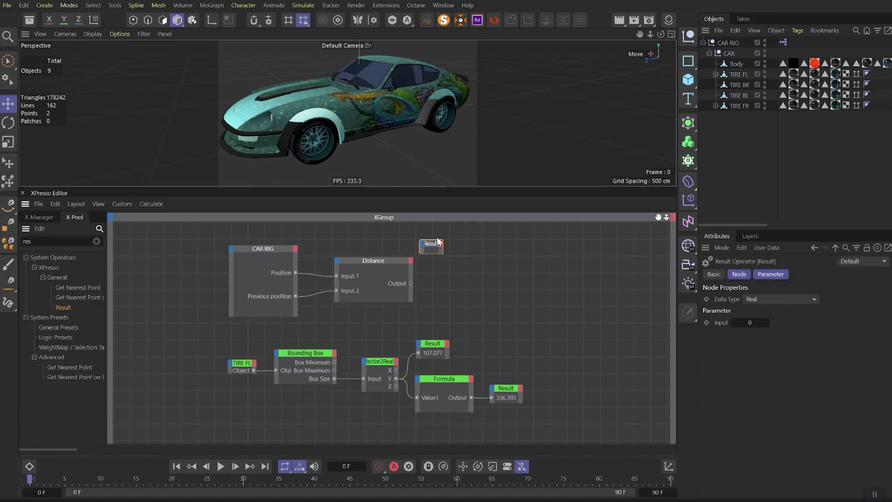
Connect a new Result node to the Distance output and move the CAR RIG in the viewport to test it.
drag(430, 255, 428, 252)
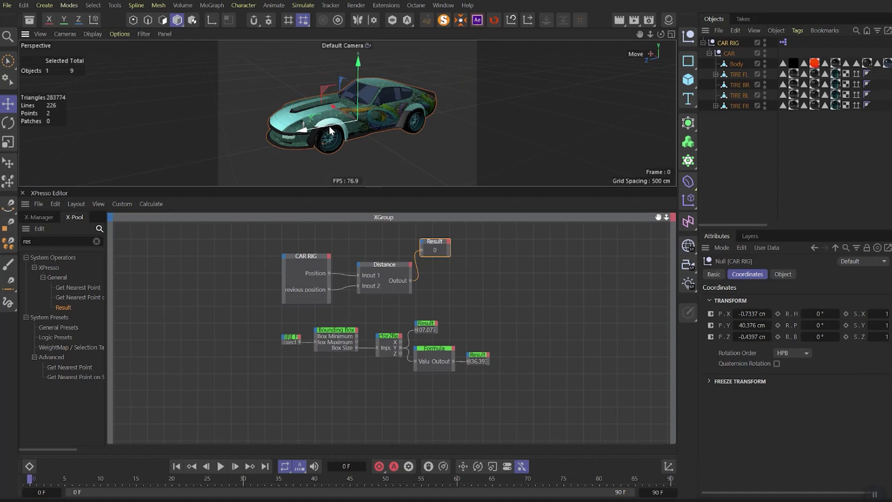
drag(329, 127, 358, 115)
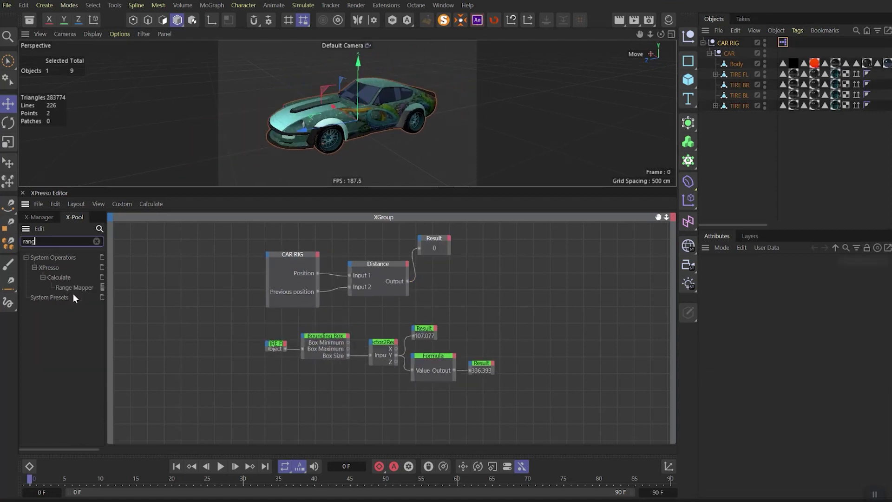
Add a Range Mapper node and set its Output Range to Degree.
drag(74, 294, 466, 288)
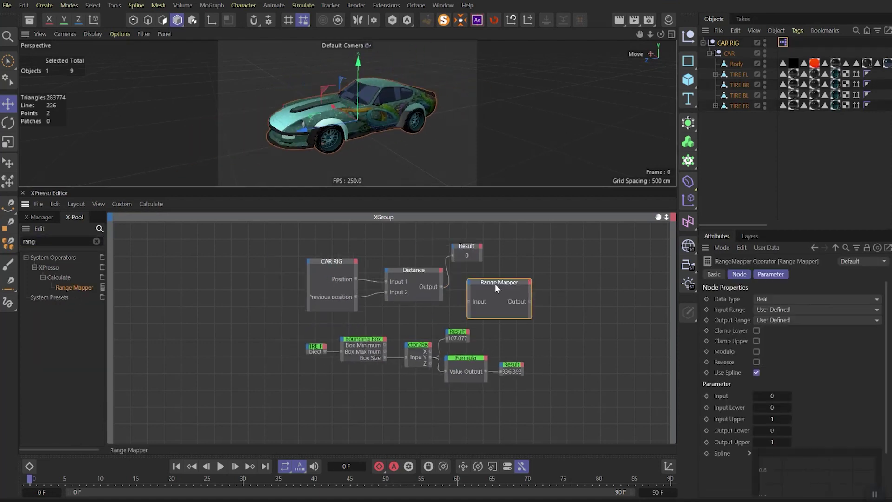
click(782, 320)
click(787, 344)
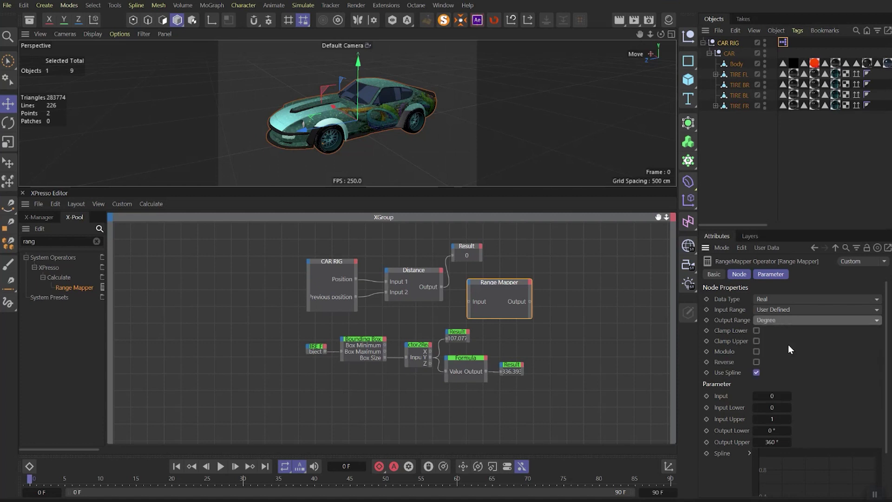
Connect the Distance output to the Range Mapper's Input and the Formula output to its Input Upper.
drag(468, 301, 468, 302)
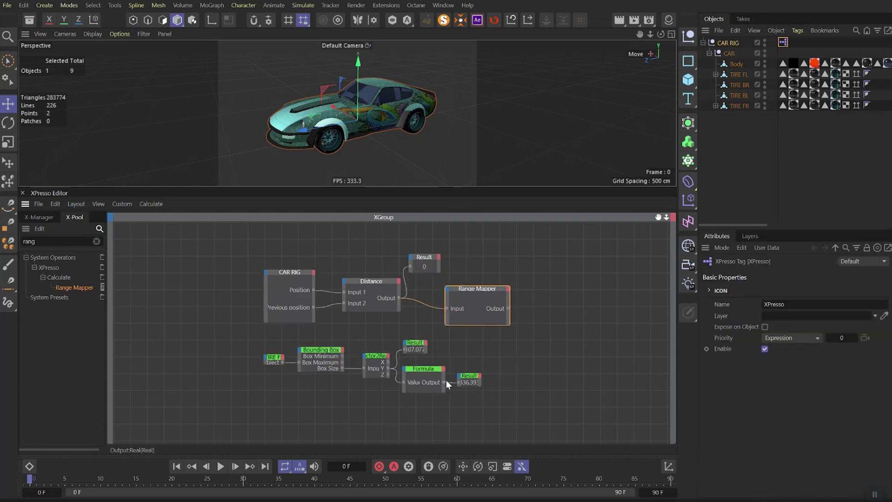
drag(444, 382, 447, 298)
click(467, 309)
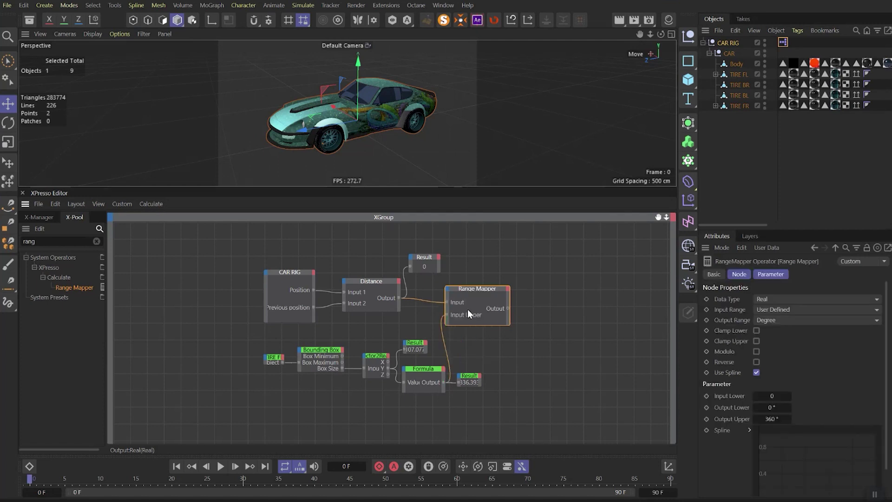
Add a TIRE FL node with a Rotation . B output, test the tire's bank rotation and undo the test.
drag(739, 74, 438, 247)
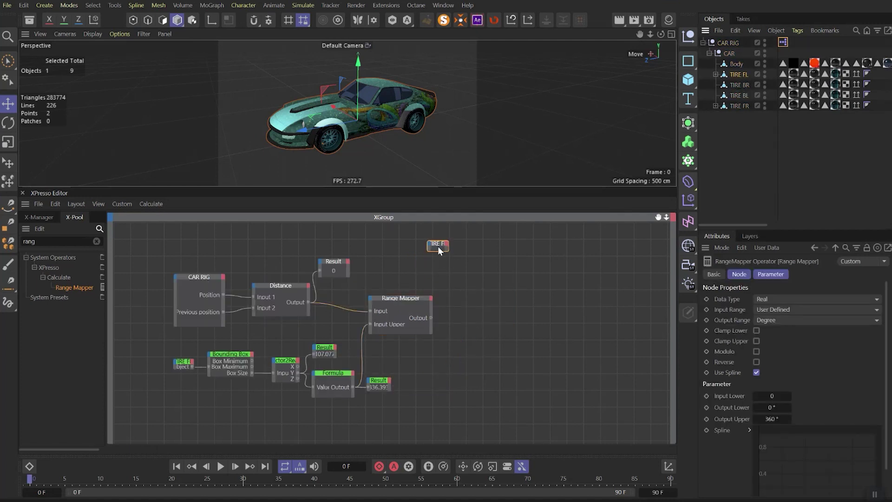
drag(835, 337, 779, 340)
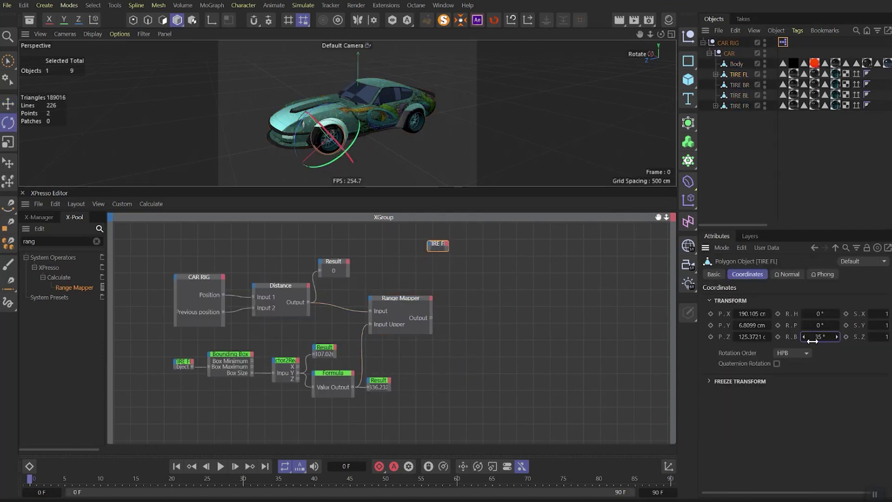
key(ctrl+z)
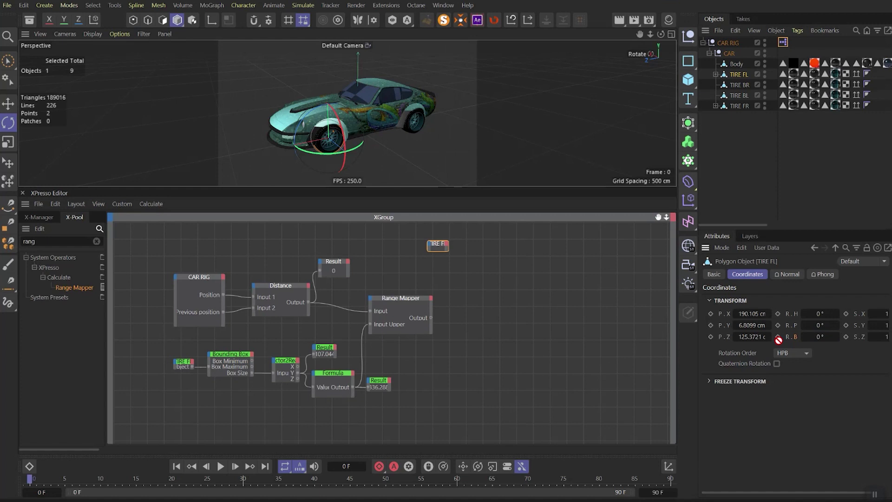
Add a Math:Add node and connect TIRE FL's Rotation . B and the Range Mapper's Output to its two inputs.
drag(42, 241, 1, 260)
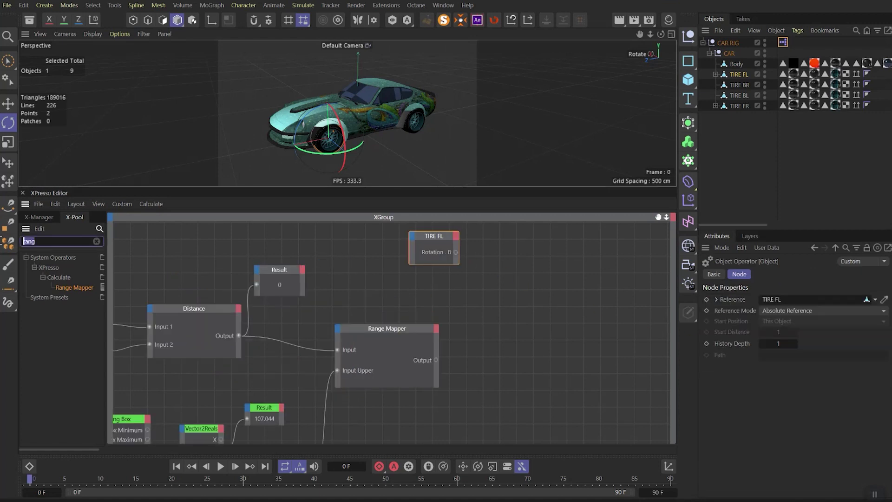
text(math)
drag(68, 297, 532, 328)
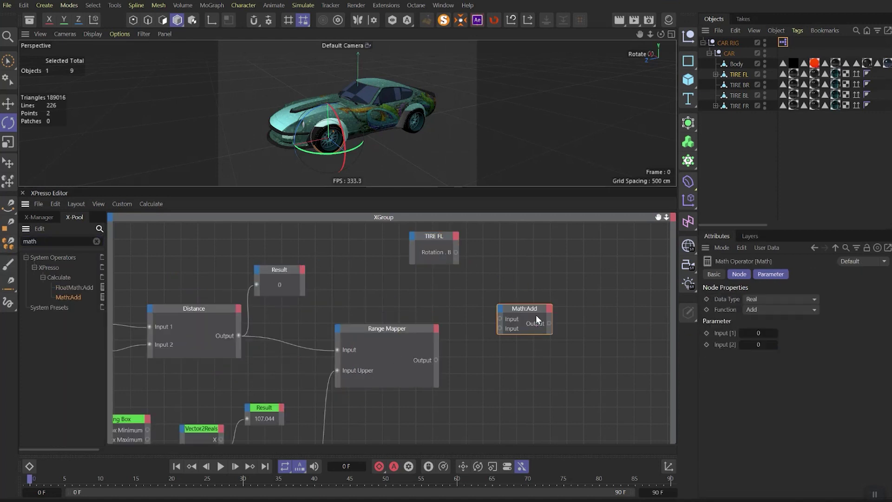
drag(456, 252, 500, 318)
drag(435, 360, 500, 328)
click(522, 308)
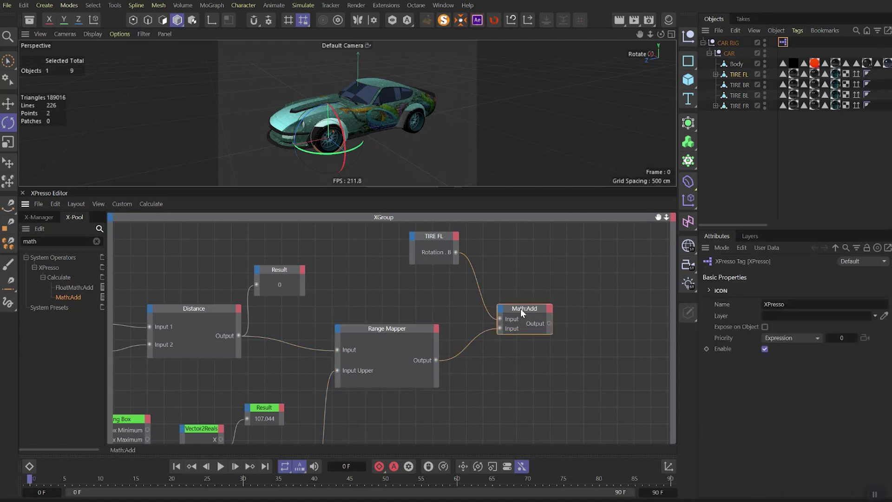
Add a second TIRE FL node beyond the Math:Add node with Rotation . B as its input.
drag(742, 73, 519, 272)
click(738, 74)
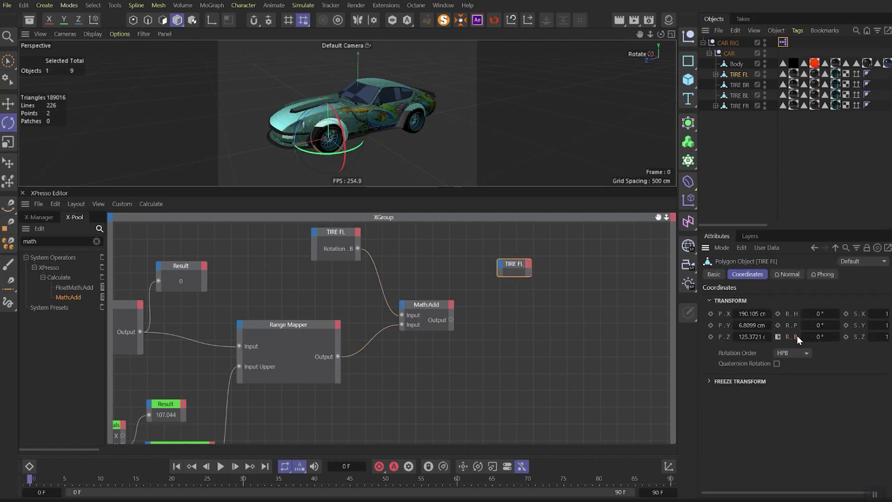
drag(796, 338, 527, 264)
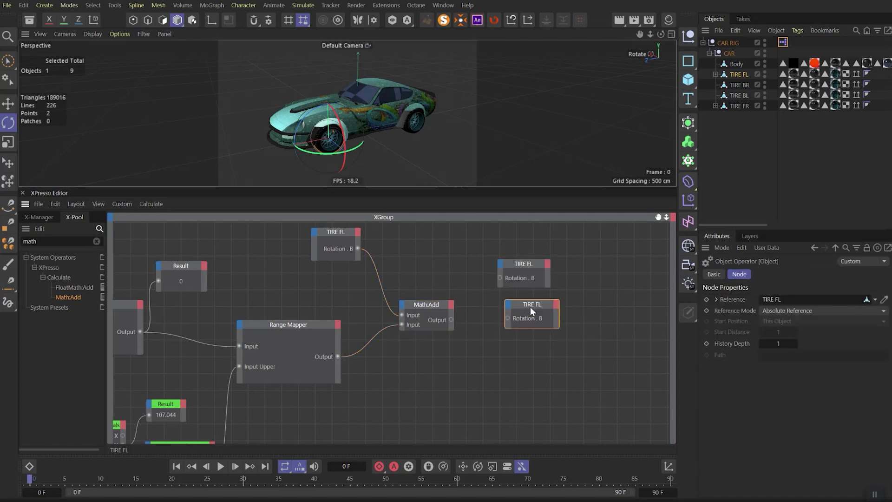
Duplicate the TIRE FL input node and reference TIRE BR, TIRE BL and TIRE FR in the copies.
drag(531, 307, 529, 362)
drag(738, 84, 528, 311)
drag(740, 98, 539, 343)
drag(743, 106, 534, 377)
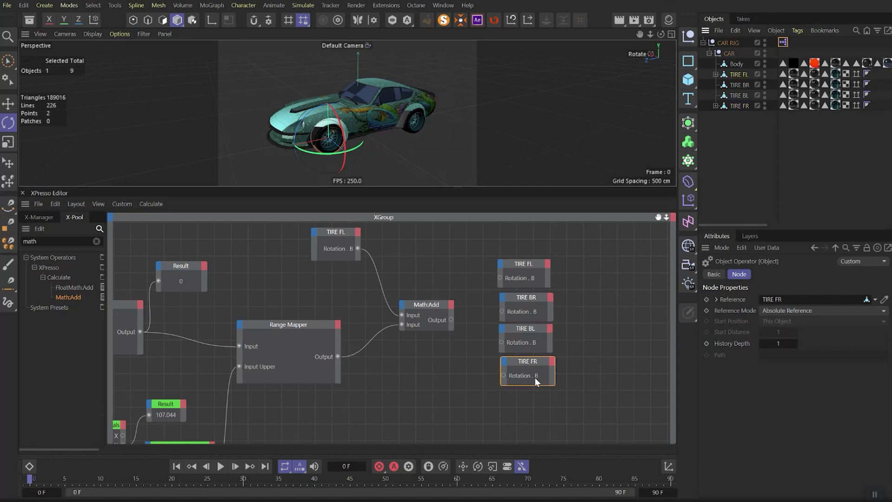
Connect the Math:Add Output to the rotation inputs of all four tire nodes and move the CAR RIG to test the wheels.
drag(451, 320, 501, 278)
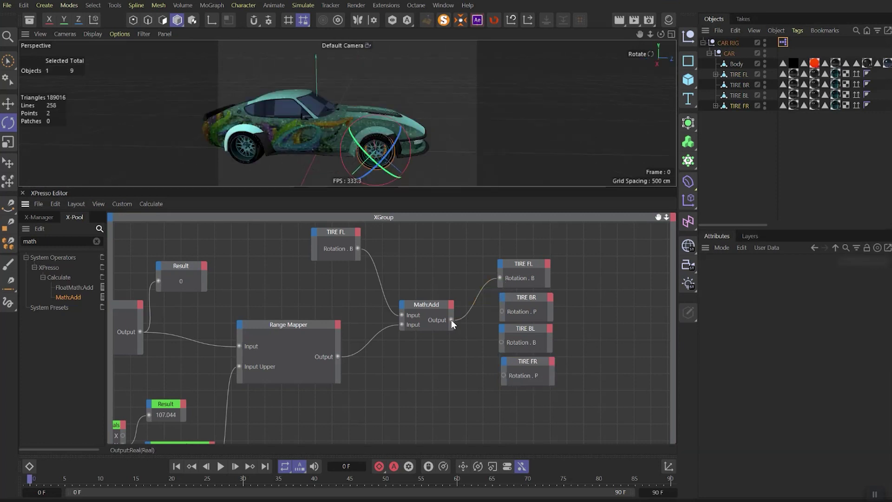
drag(451, 320, 501, 342)
drag(451, 320, 505, 380)
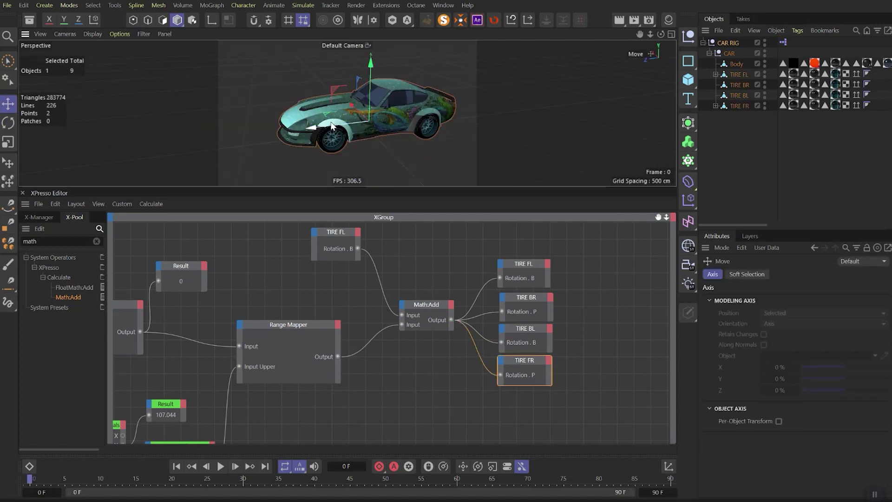
mouse_move(335, 117)
mouse_down()
mouse_move(281, 119)
mouse_move(354, 115)
mouse_move(360, 107)
mouse_move(313, 109)
mouse_move(386, 101)
mouse_move(265, 115)
mouse_move(325, 108)
mouse_up()
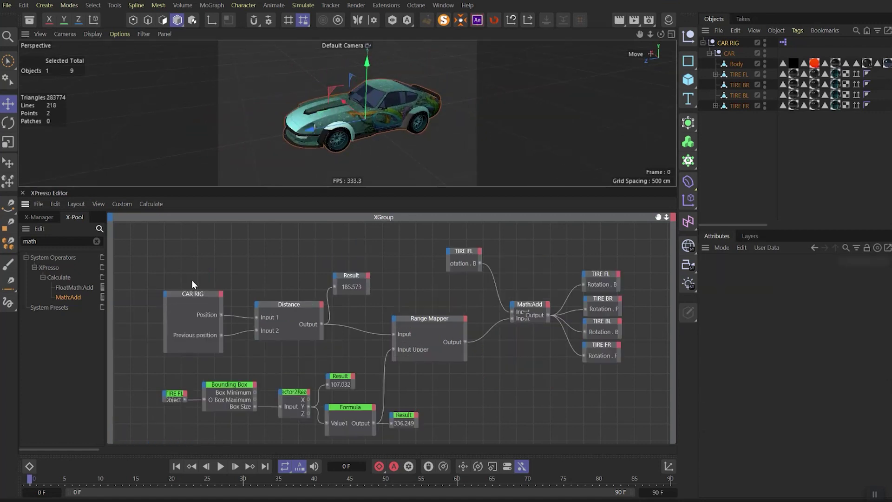
Move the wheel rotation nodes slightly away from the green ones and set their title color to blue (RGB 72, 115, 200).
drag(179, 248, 618, 353)
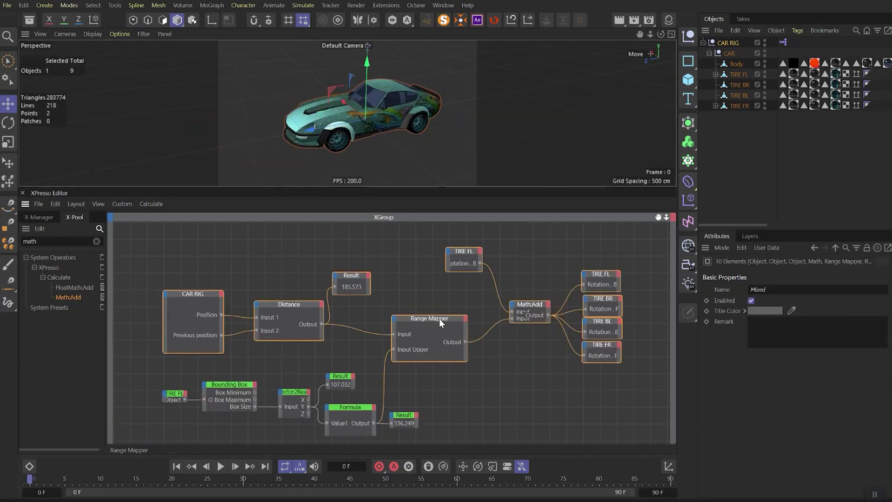
drag(439, 319, 426, 310)
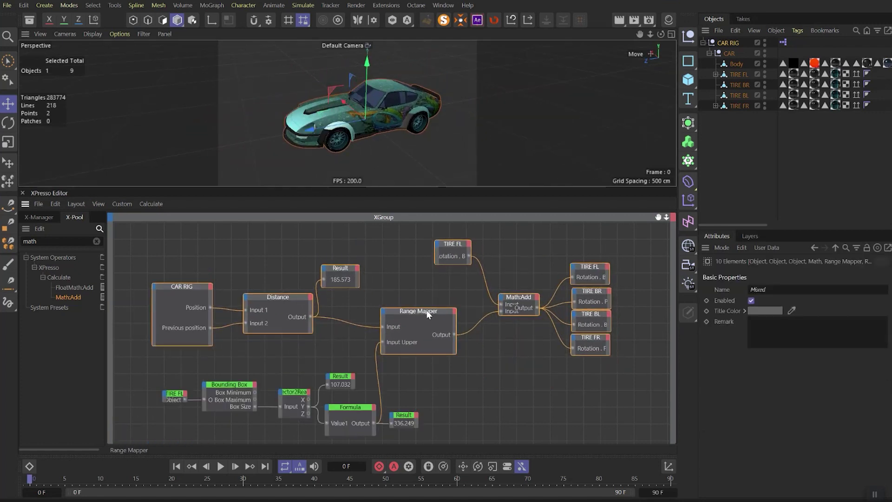
click(764, 311)
click(707, 377)
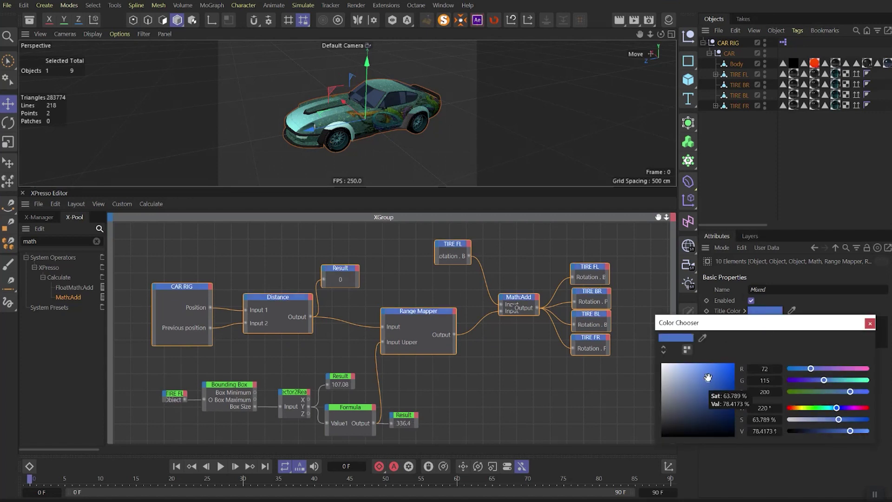
click(870, 324)
click(545, 347)
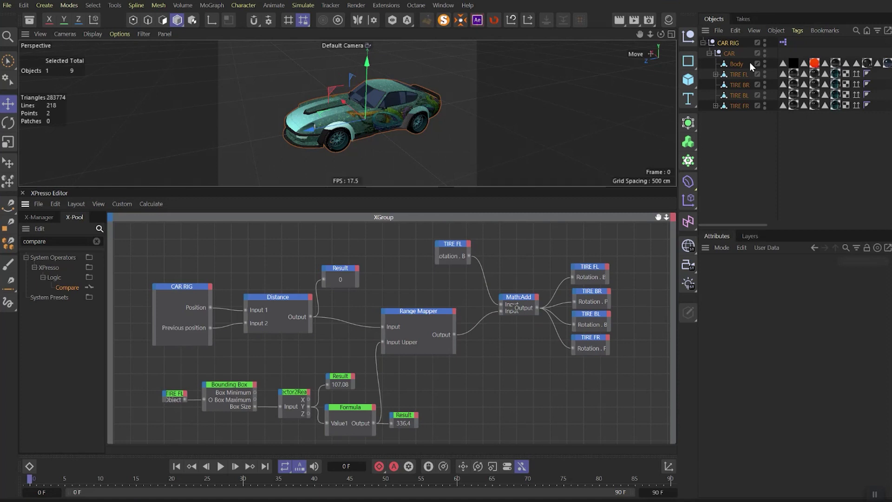
Add a user data group named CAR RIG to the CAR RIG null.
click(732, 42)
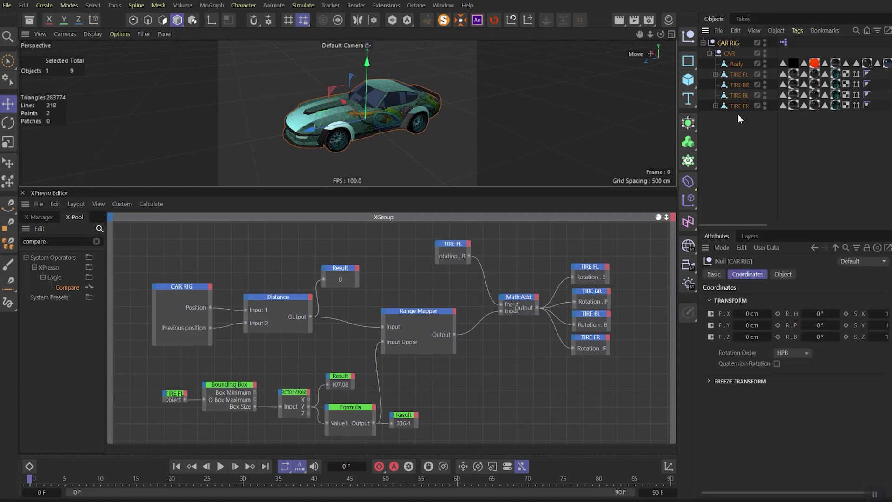
click(771, 247)
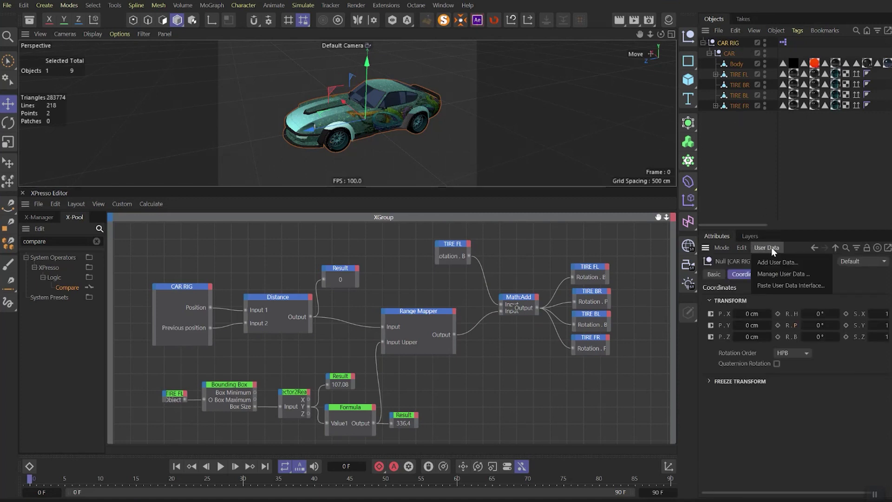
click(782, 274)
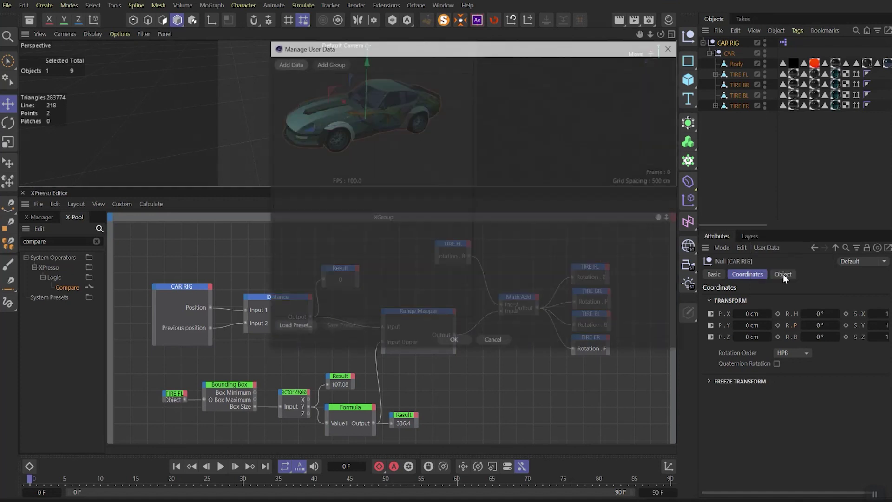
click(329, 63)
double_click(539, 78)
text(CAR RIG)
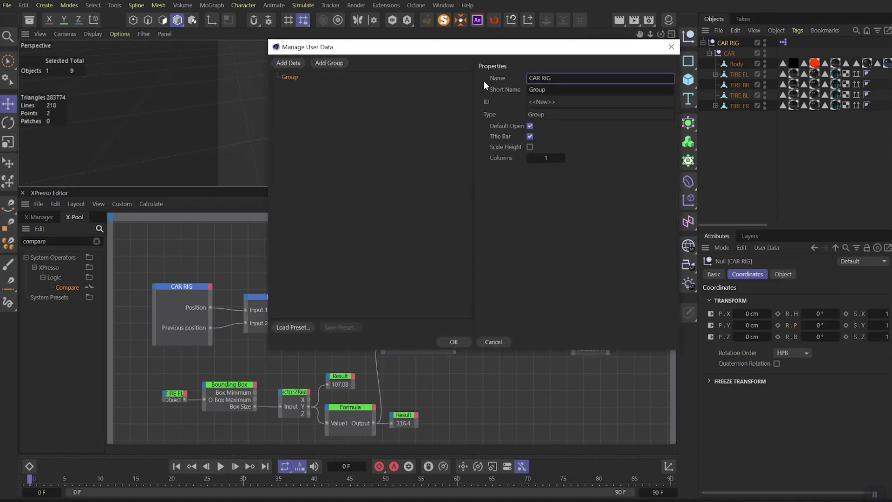
Add a Leaning user data entry with data type Vector and the 2D Vector Field interface.
click(285, 65)
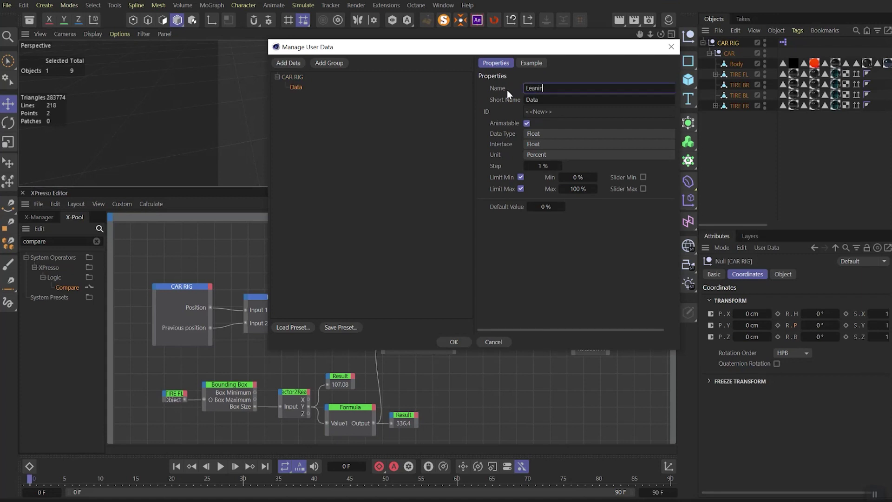
click(542, 134)
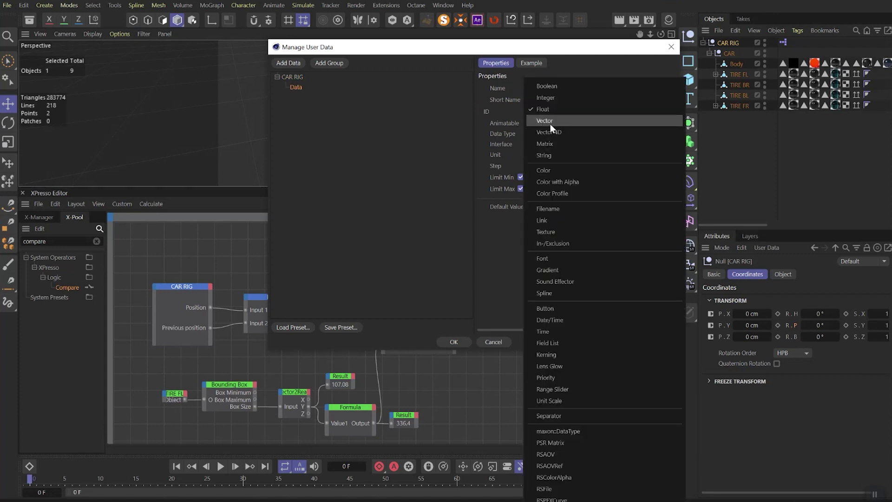
click(544, 120)
click(545, 143)
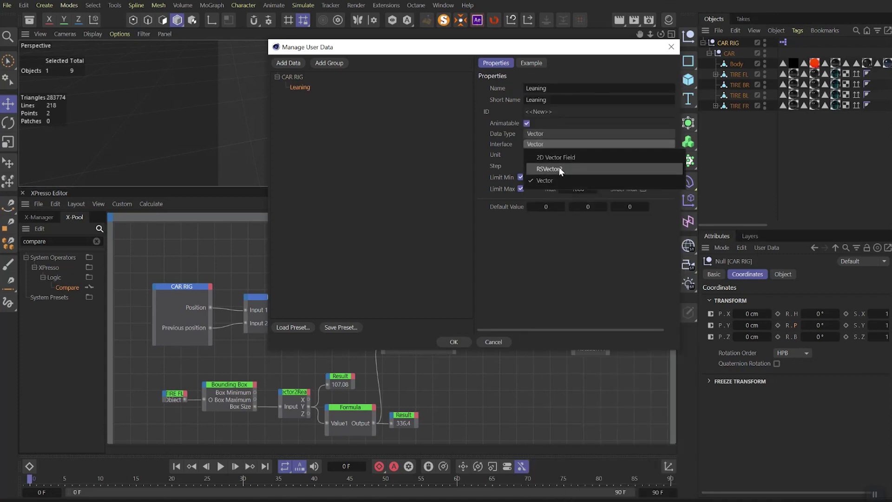
click(560, 158)
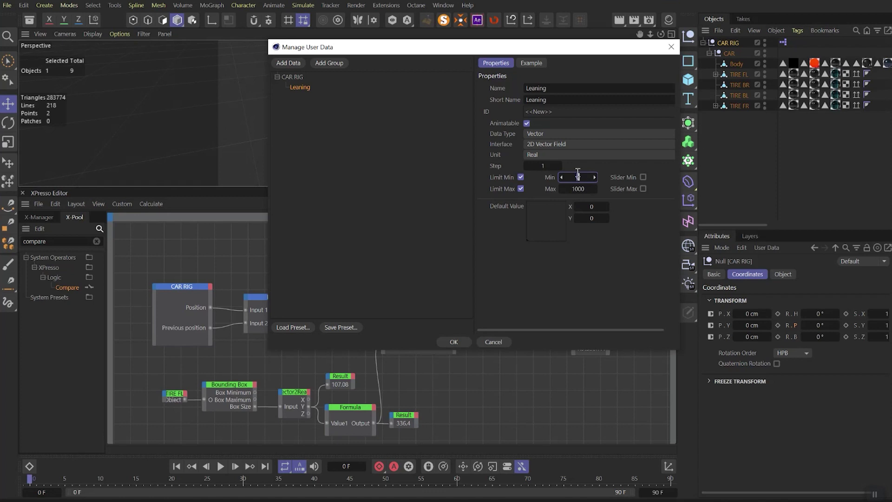
Limit the Leaning entry to a minimum of -1 and a maximum of 1.
double_click(577, 176)
text(-1)
double_click(578, 188)
text(1)
key(Tab)
Add a Wheels rot entry with the Float Slider interface and a minimum of -100%, and confirm the user data.
click(288, 62)
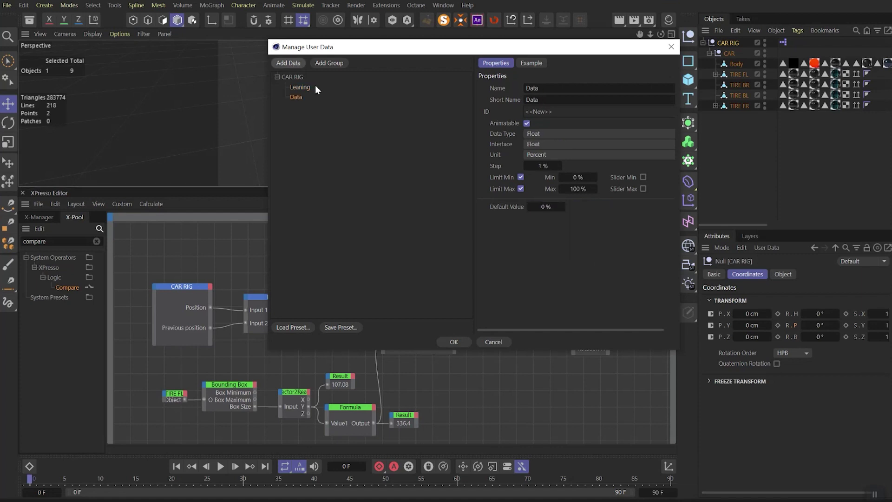
double_click(531, 88)
text(Wheels rot)
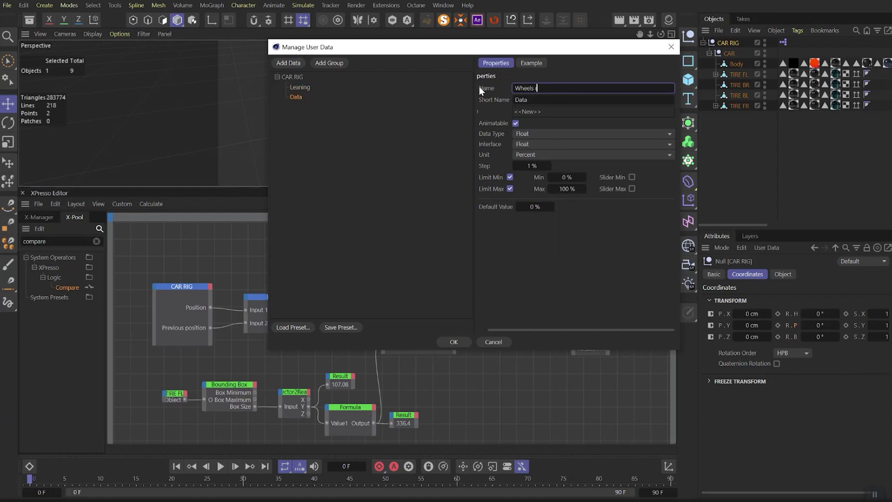
key(Return)
click(539, 141)
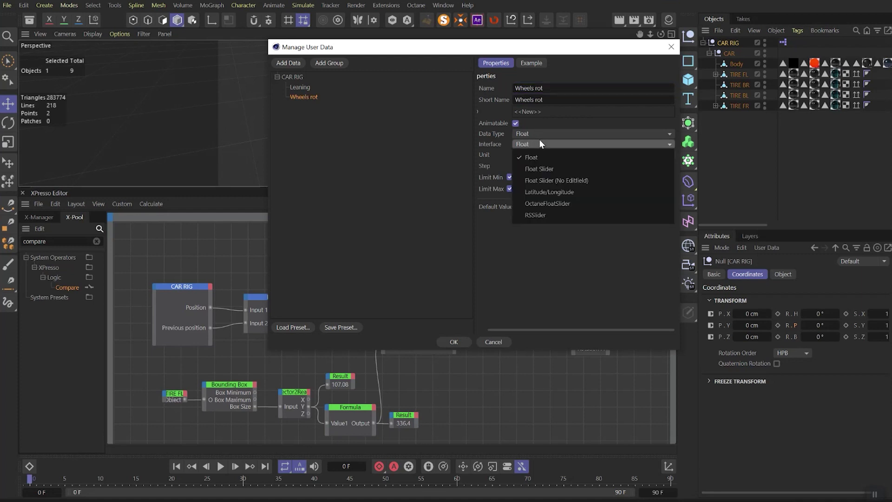
click(540, 165)
click(568, 177)
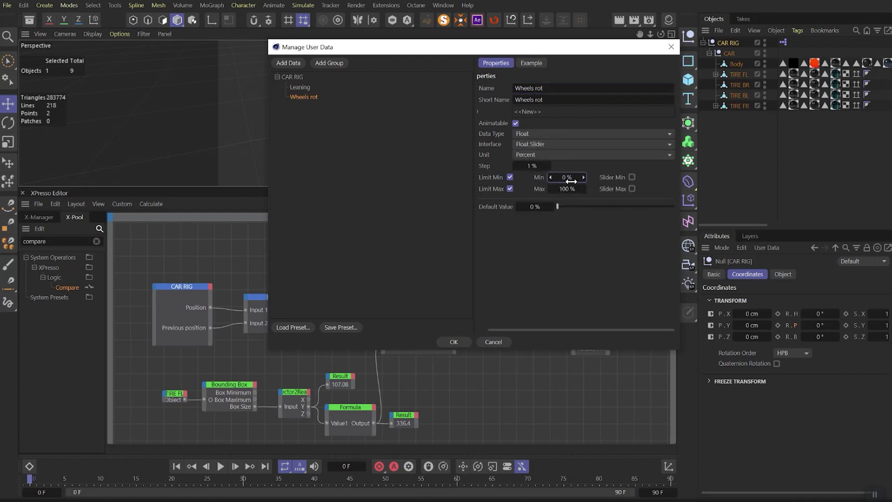
text(-100)
key(Return)
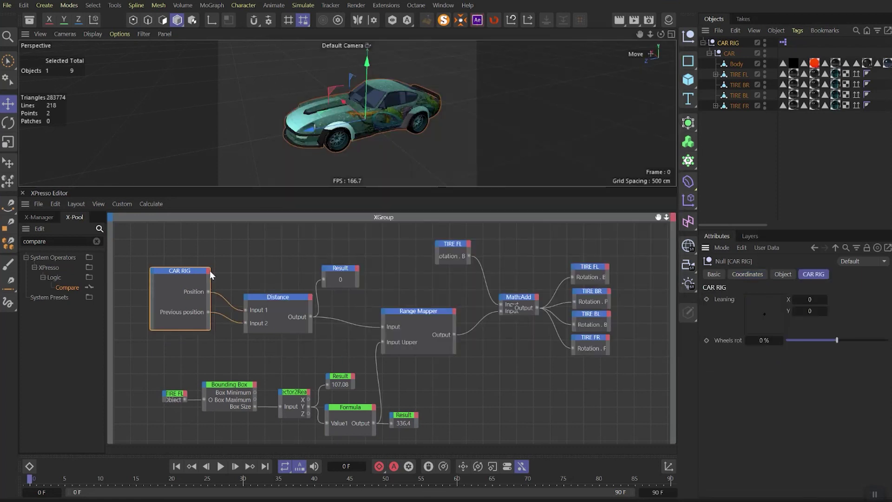
Add Leaning . X, Leaning . Y and Wheels rot output ports to the CAR RIG node.
click(208, 271)
mouse_move(242, 292)
mouse_move(306, 296)
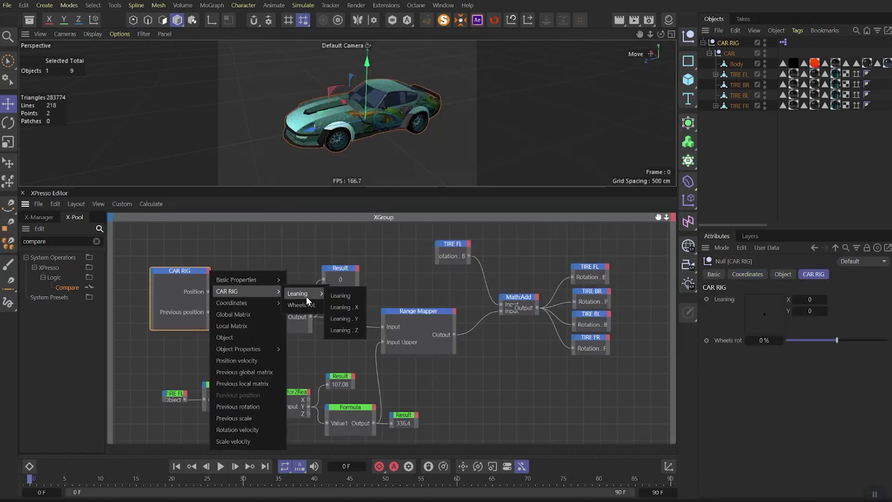
click(345, 307)
click(209, 270)
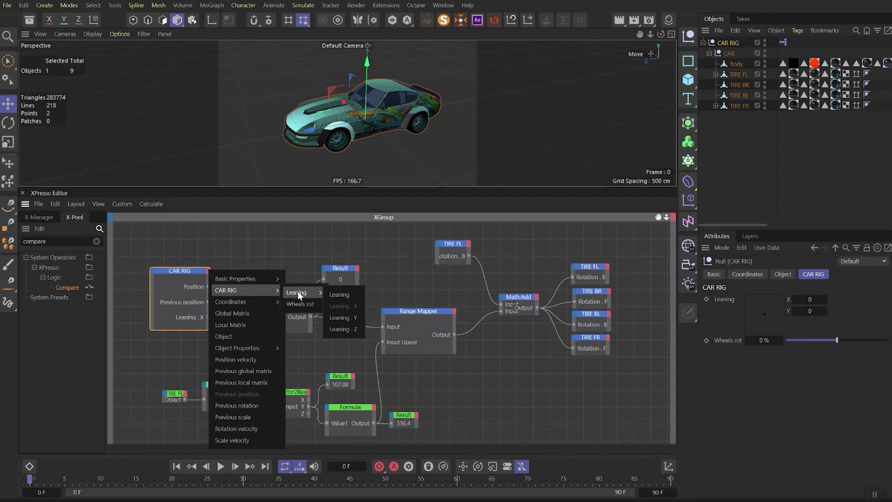
click(343, 318)
click(208, 270)
click(302, 307)
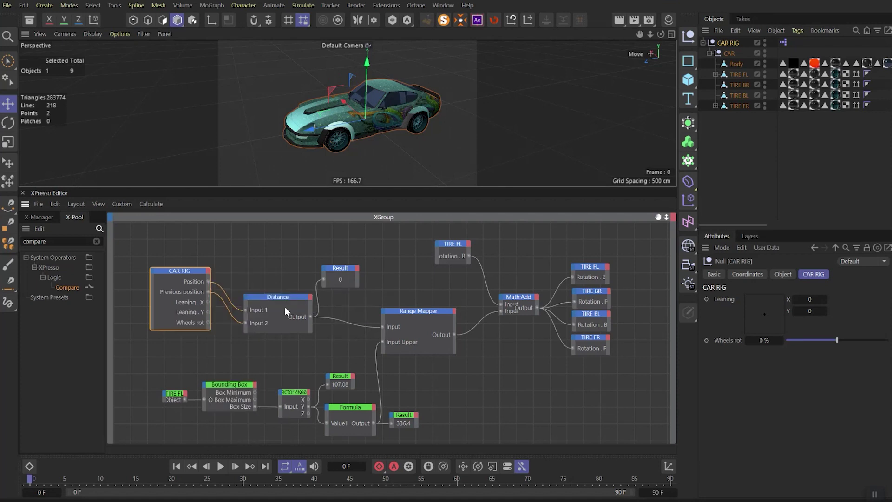
Add another Range Mapper node and connect CAR RIG's Leaning . X output to its Input.
text(range)
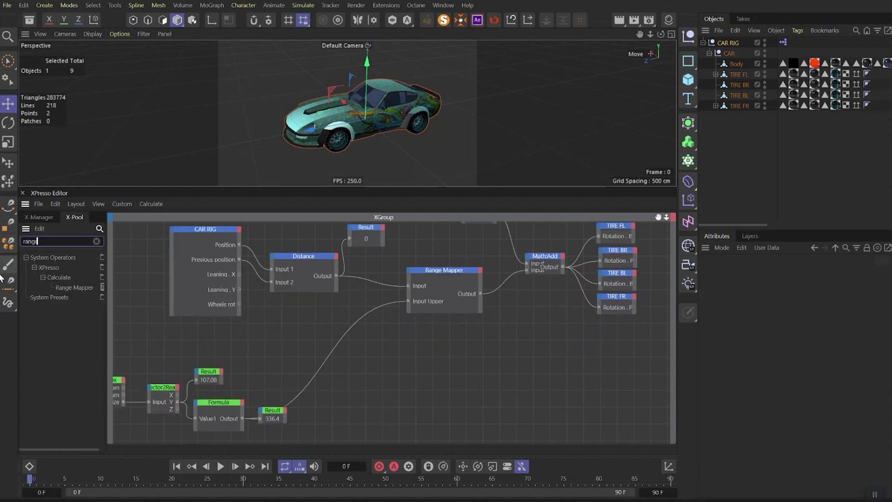
drag(75, 288, 377, 344)
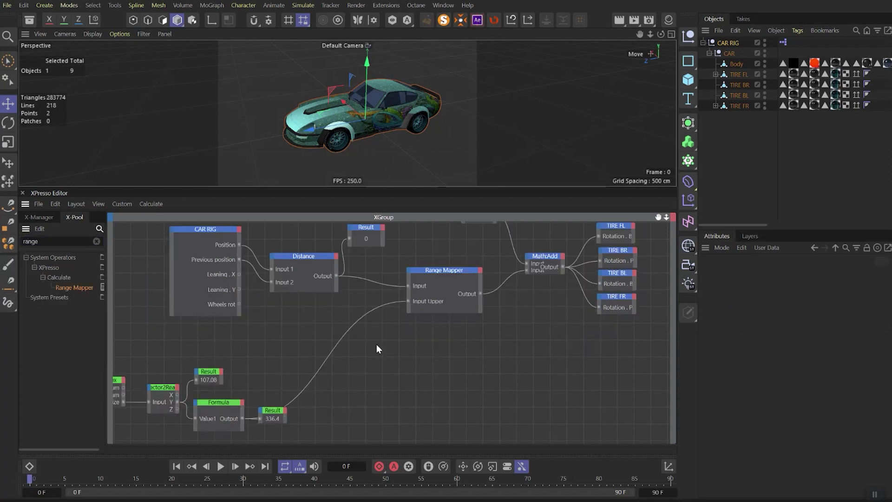
drag(239, 274, 355, 346)
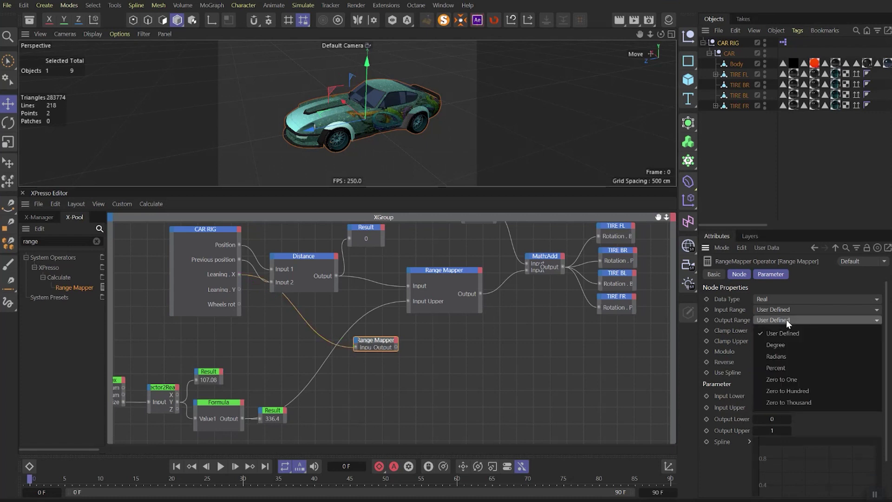
Set the new Range Mapper's output range to Degree with an upper output of 0°.
click(783, 343)
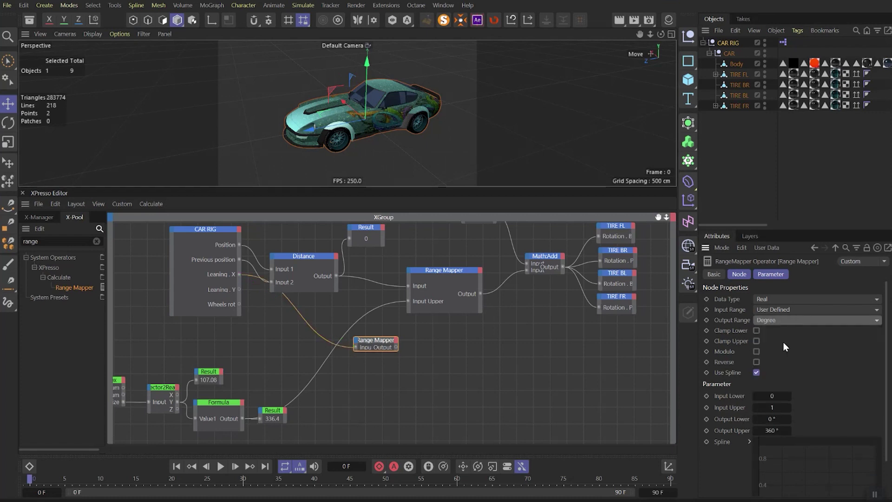
double_click(770, 430)
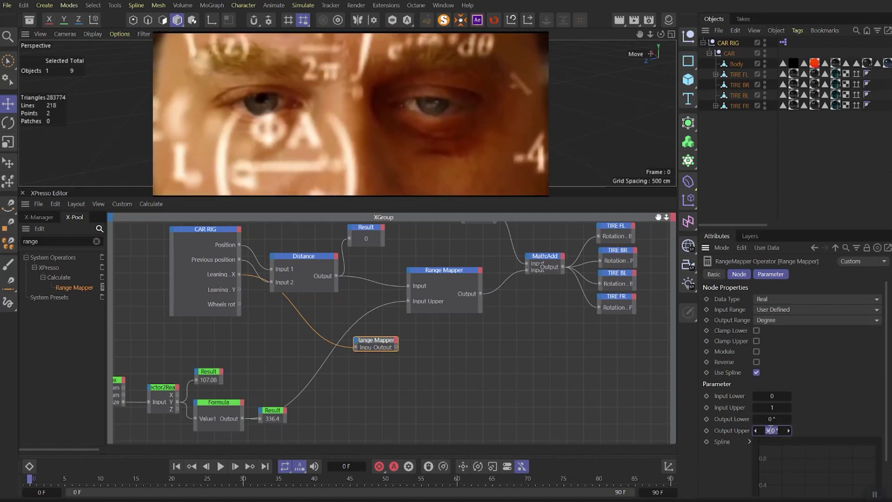
click(438, 349)
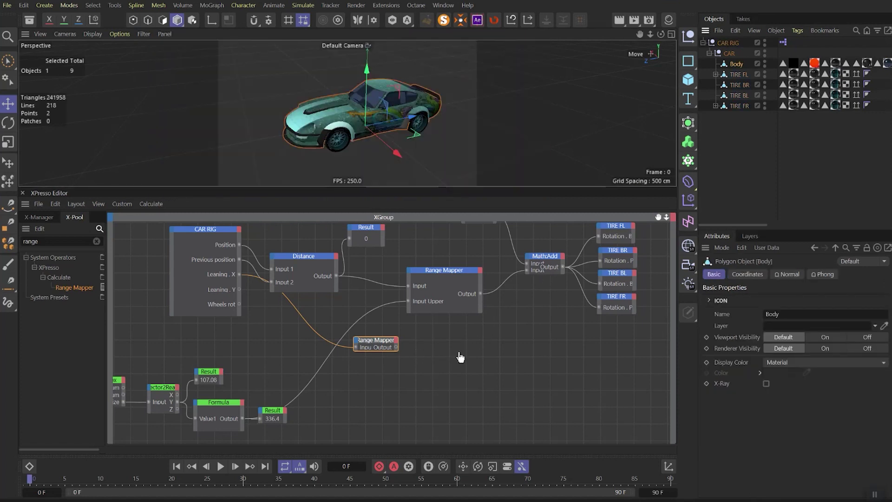
Add the Body node with Rotation . B and Rotation . P inputs, and connect the Range Mapper's output to Rotation . B.
click(746, 274)
drag(825, 336, 752, 348)
key(ctrl+z)
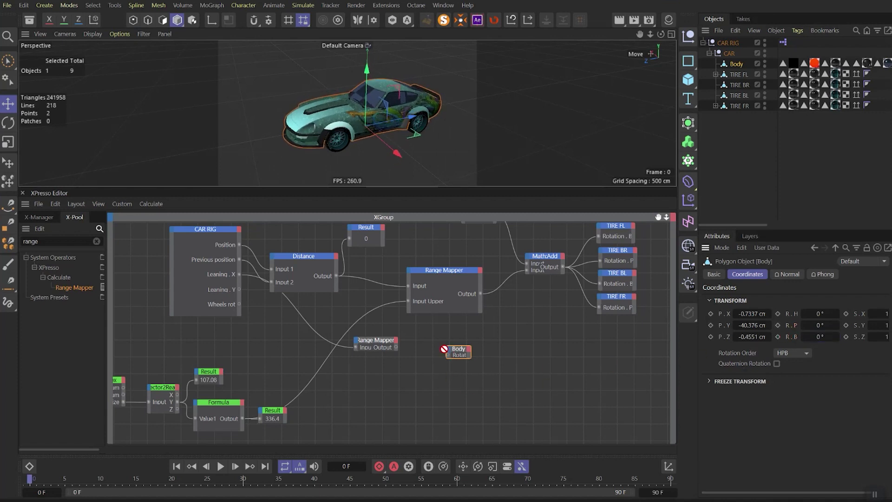
drag(426, 383, 508, 395)
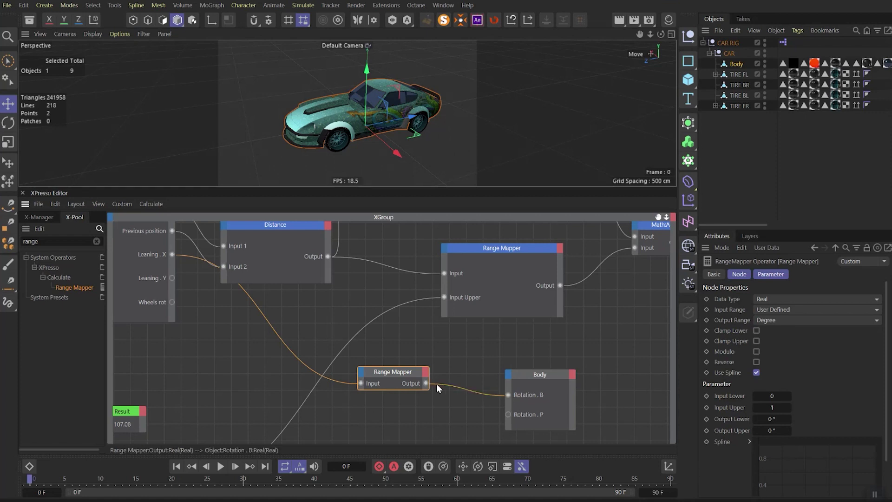
Set the Leaning . X Range Mapper's upper output to 7°, checking the effect on the car body.
click(734, 43)
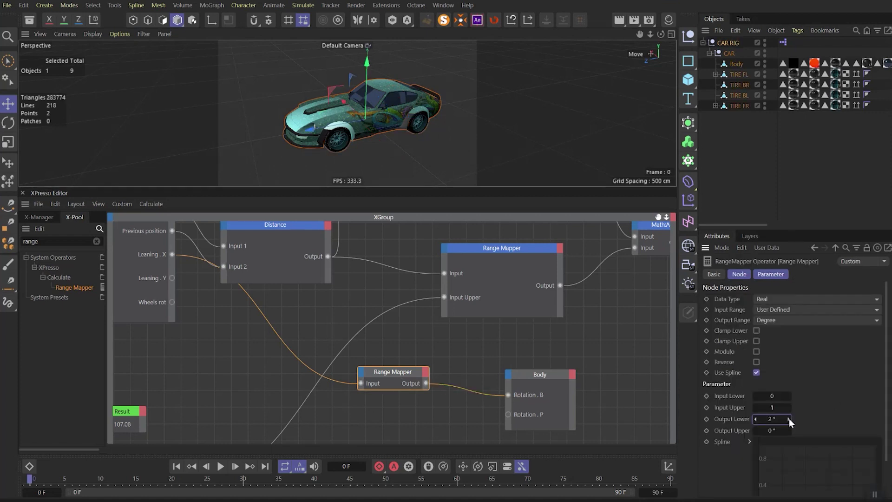
drag(772, 430, 781, 430)
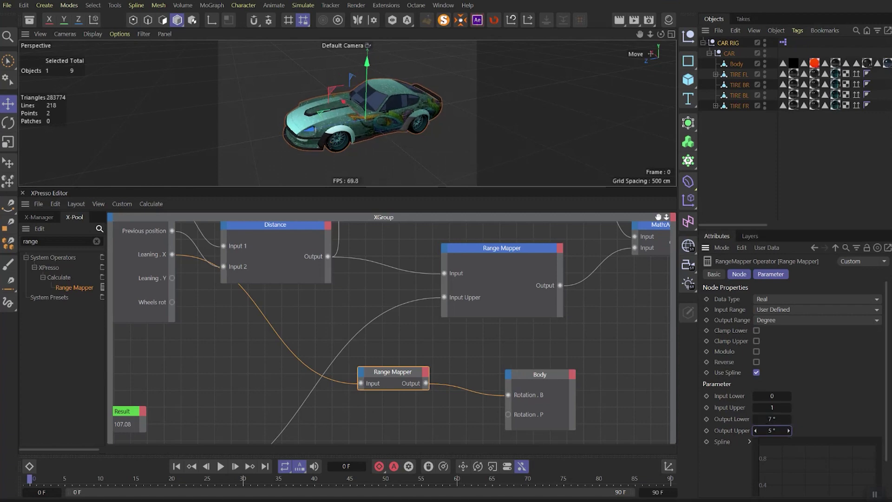
scroll(336, 148, up, 8)
click(756, 431)
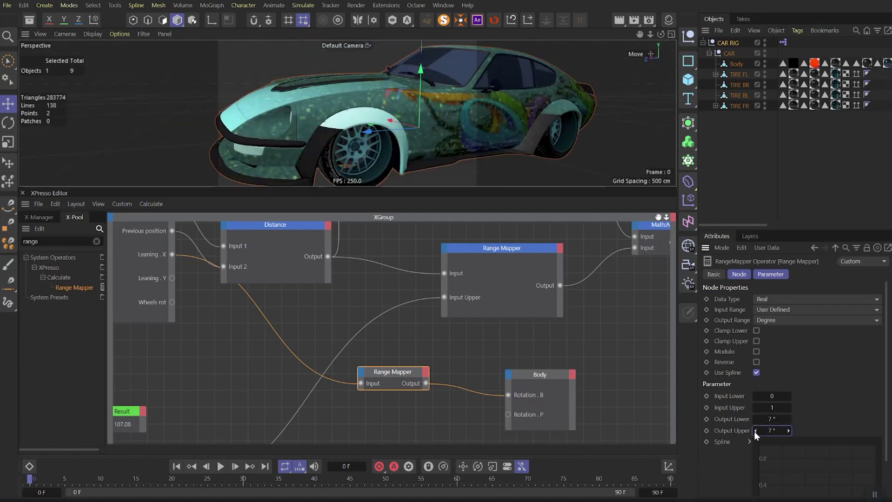
text(7)
key(Return)
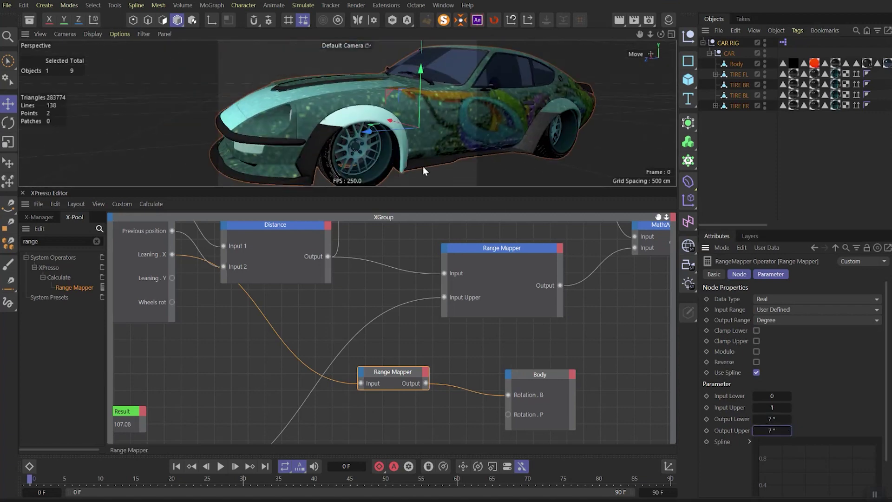
Set the Leaning . X Range Mapper's lower output to -7° and lower input to -1, and test the Leaning X value.
alt+drag(418, 156, 459, 158)
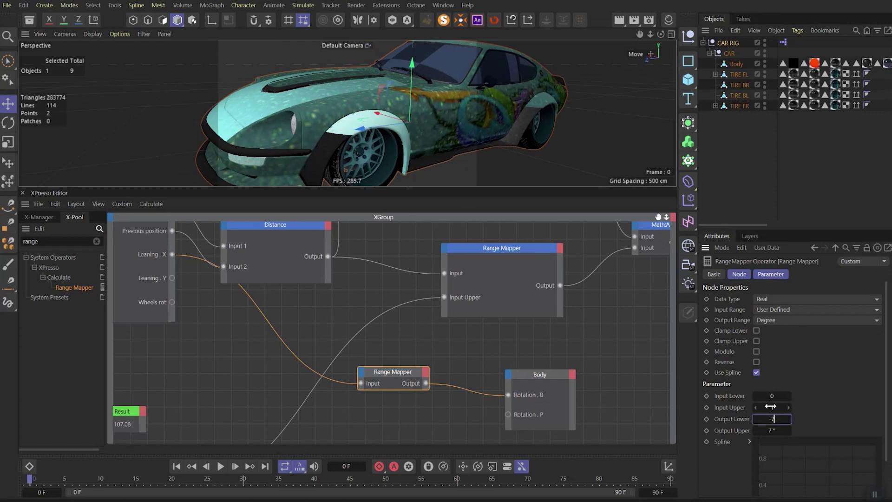
key(Return)
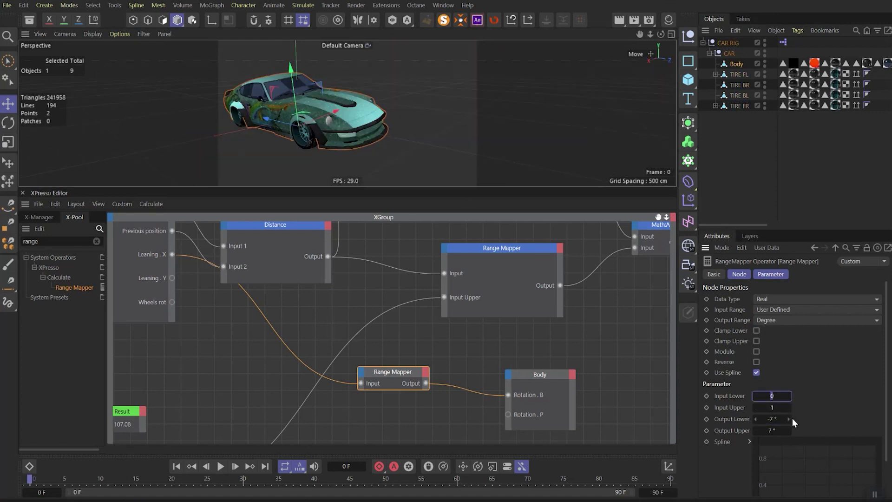
key(Return)
drag(809, 299, 790, 300)
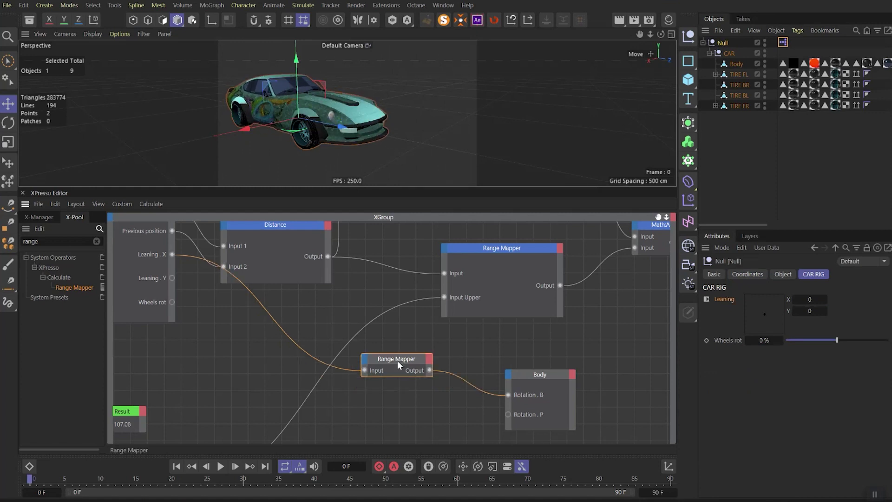
Duplicate the Range Mapper and connect it between CAR RIG's Leaning . Y output and Body's Rotation . P input.
ctrl+drag(397, 360, 398, 391)
drag(172, 278, 364, 401)
drag(429, 401, 508, 415)
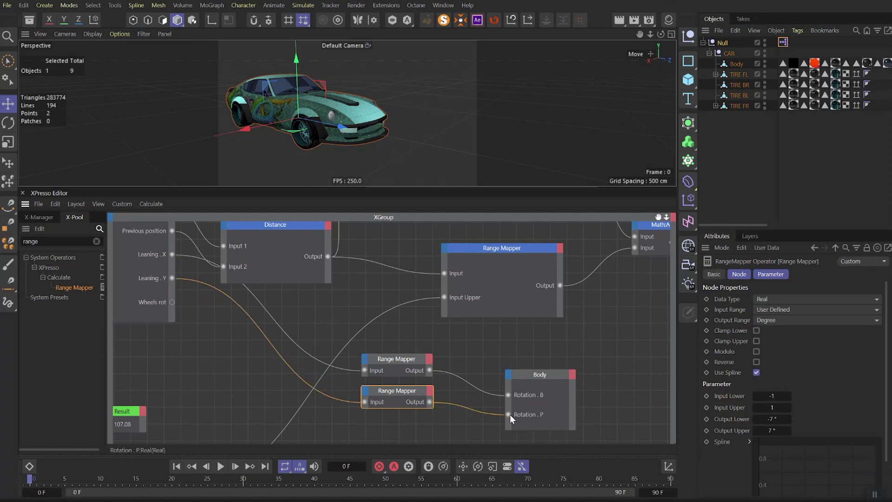
Set the Leaning . Y Range Mapper's outputs to -3° and 3°, and test the Leaning control on the body.
drag(765, 314, 765, 289)
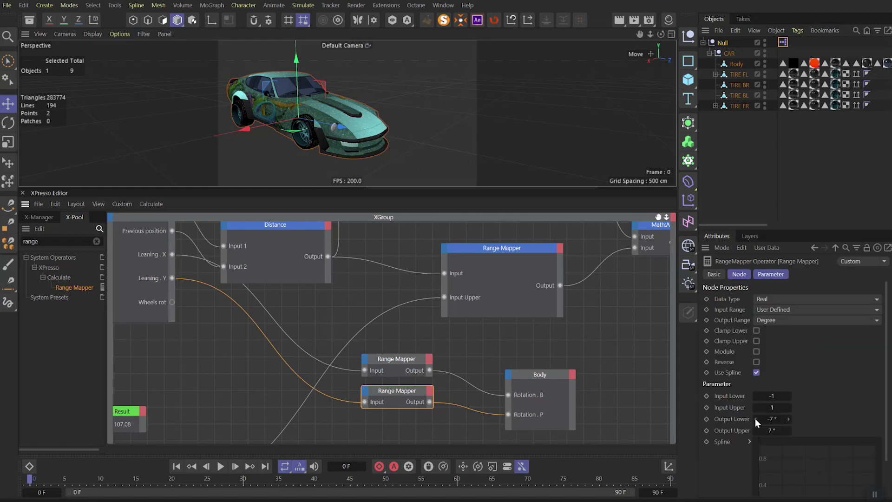
click(755, 419)
click(755, 429)
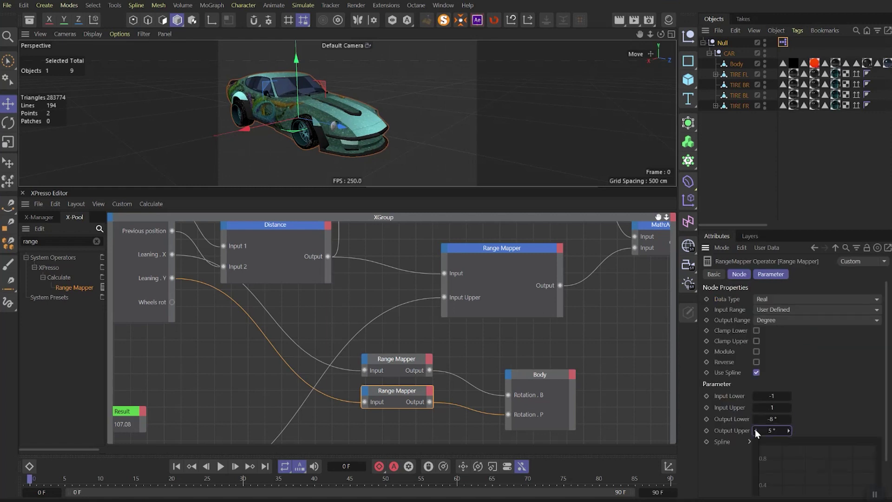
click(756, 430)
click(755, 430)
click(775, 418)
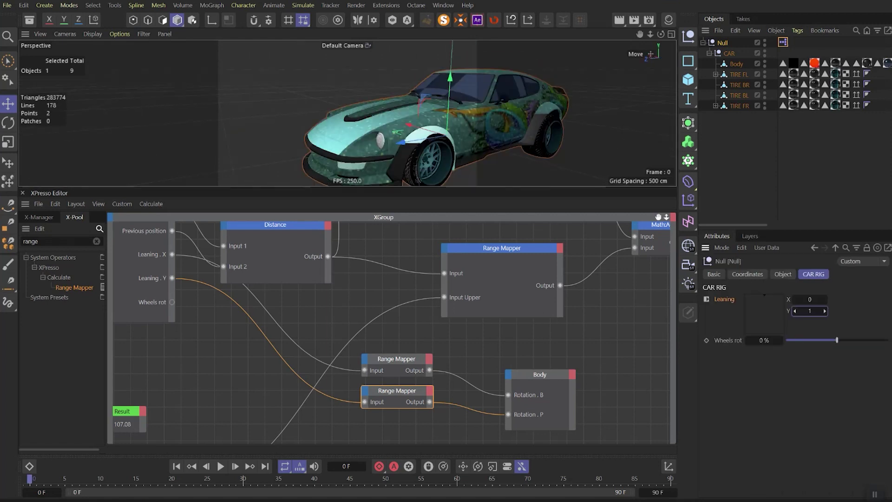
mouse_move(809, 311)
mouse_down()
mouse_move(800, 311)
mouse_move(819, 311)
mouse_up()
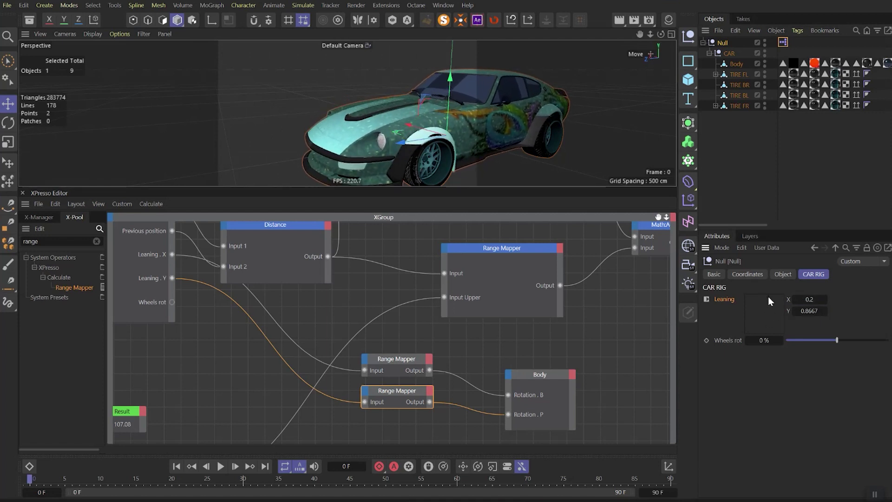
drag(768, 296, 753, 341)
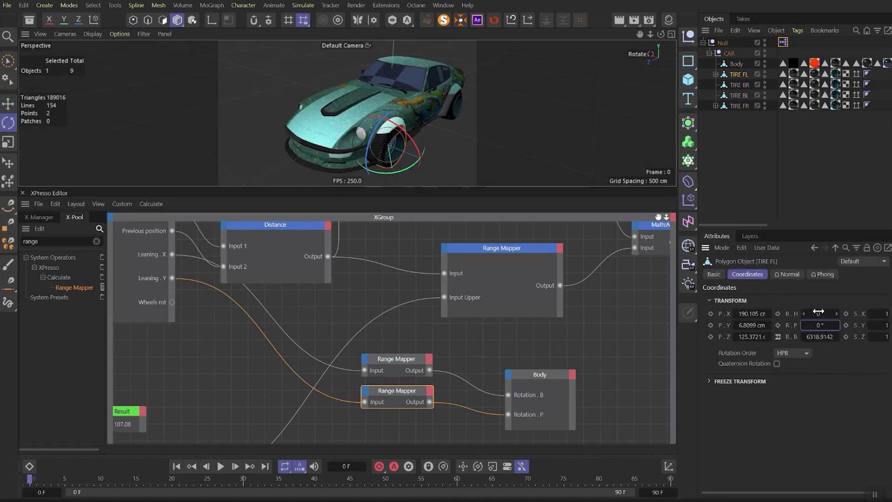
Test TIRE FL's heading rotation, and add TIRE FR and TIRE FL nodes with heading rotation inputs below the Body node.
drag(837, 313, 836, 314)
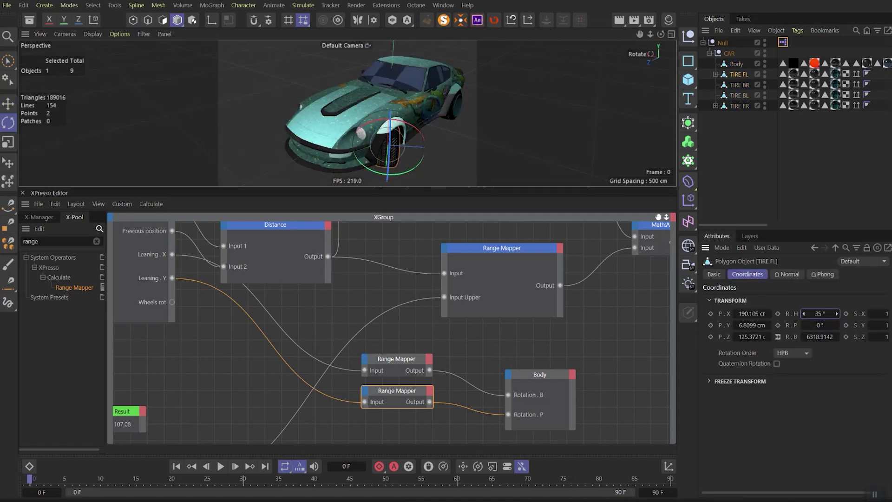
click(751, 108)
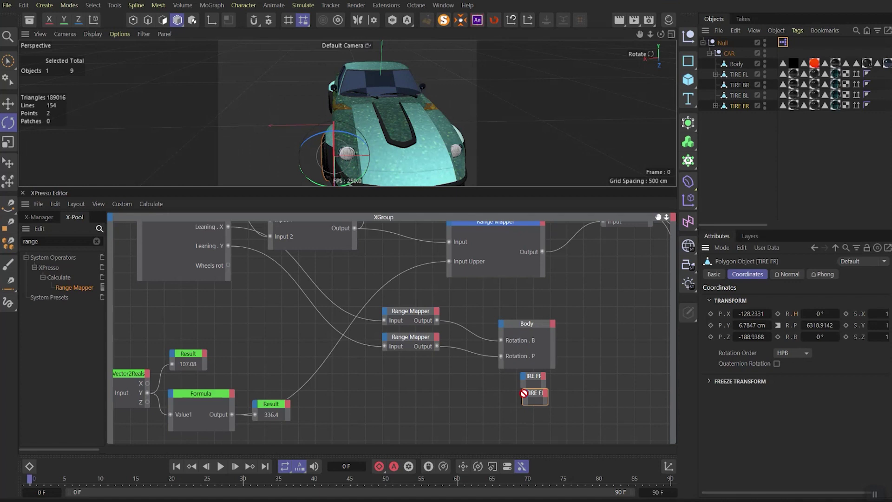
drag(523, 377, 524, 378)
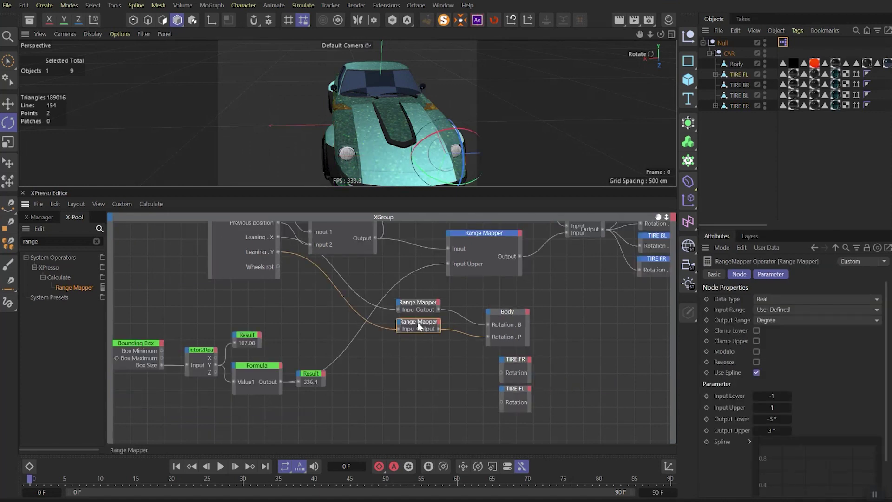
Add a third Range Mapper with a Percent input range and connect CAR RIG's Wheels rot output to its input.
ctrl+drag(417, 321, 424, 383)
click(780, 430)
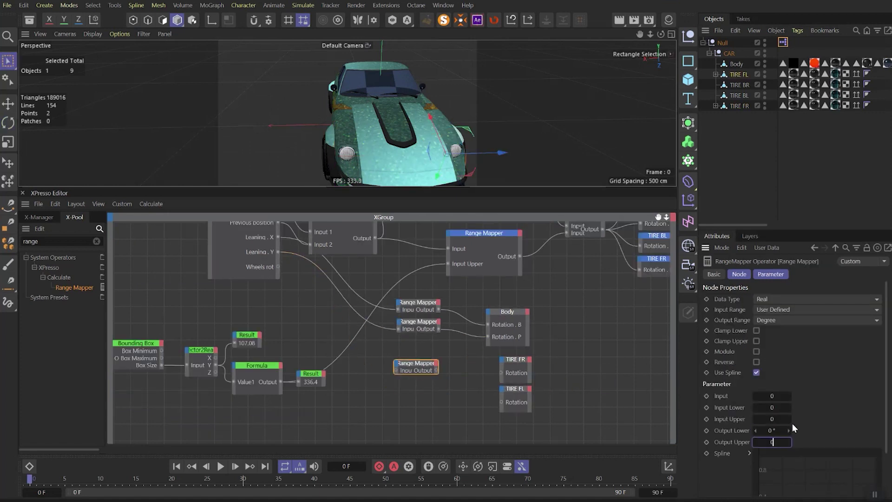
click(789, 319)
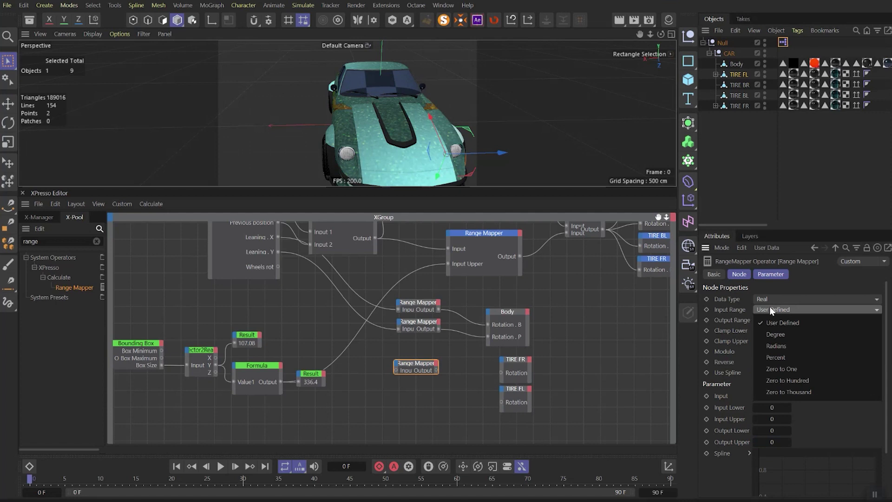
click(769, 307)
click(274, 273)
drag(389, 369, 396, 369)
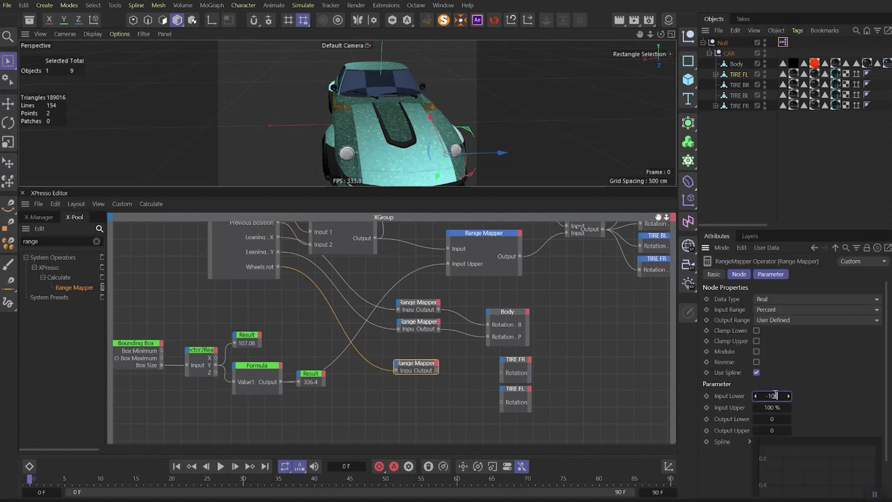
Set its lower input to -100% and degree output to 0°, and connect it to the TIRE FR and TIRE FL rotation inputs.
click(789, 319)
click(780, 345)
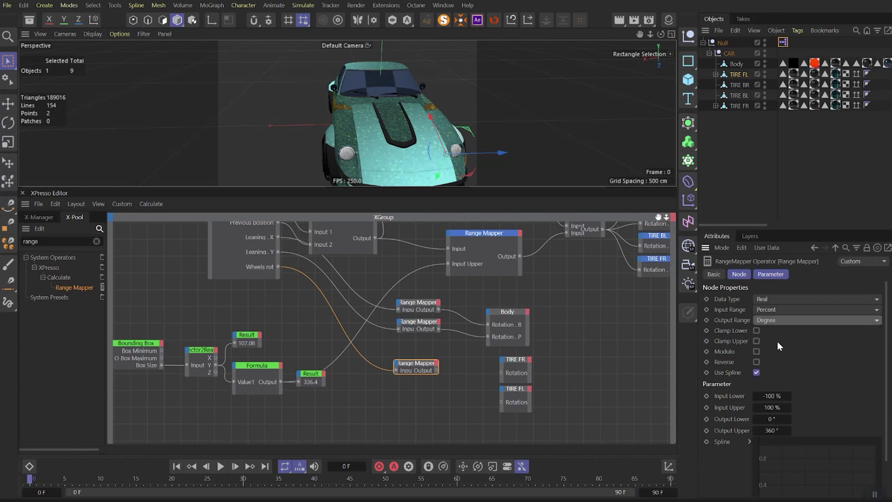
click(773, 430)
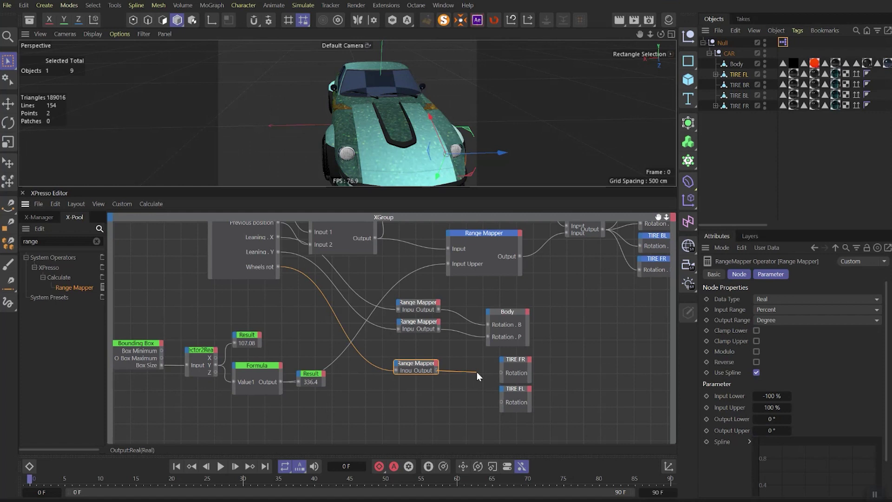
drag(501, 373, 501, 372)
drag(436, 370, 501, 401)
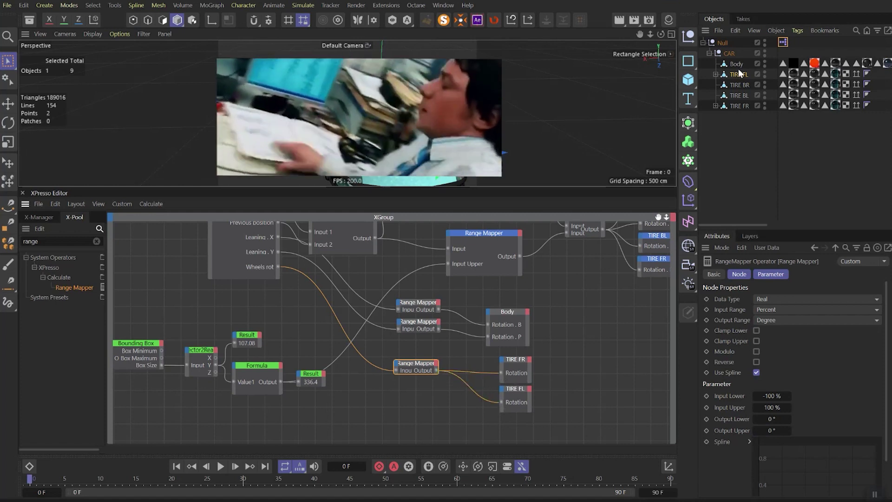
Test the Wheels rot slider on CAR RIG and tune the wheel Range Mapper's output angles for the steering.
click(729, 44)
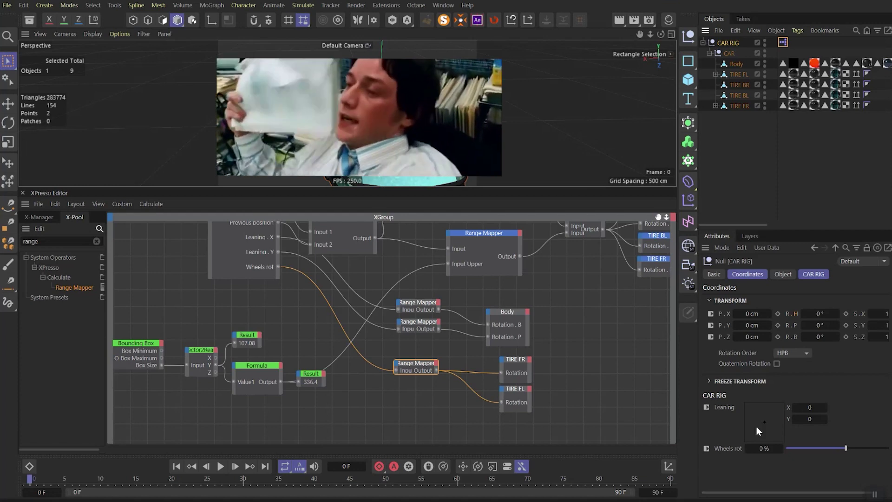
drag(846, 448, 846, 449)
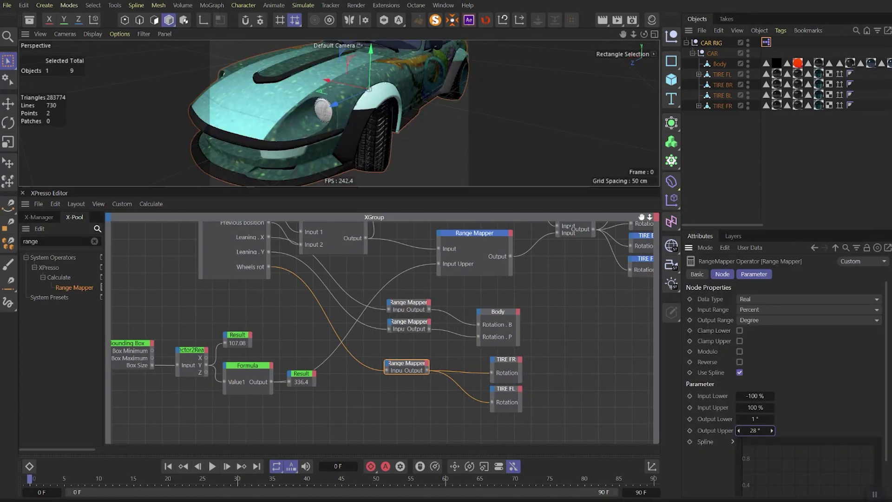
drag(755, 430, 763, 431)
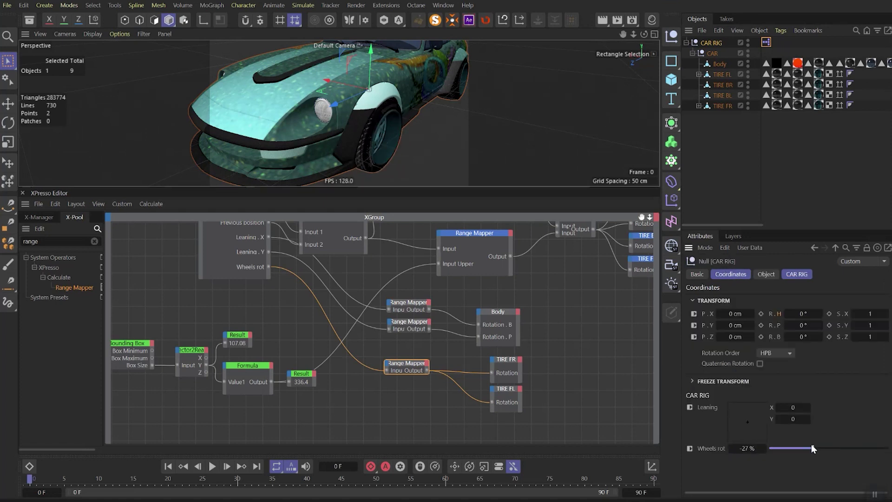
Try the Leaning and Wheels rot controls while viewing the car from behind.
scroll(424, 145, down, 3)
alt+drag(424, 145, 460, 165)
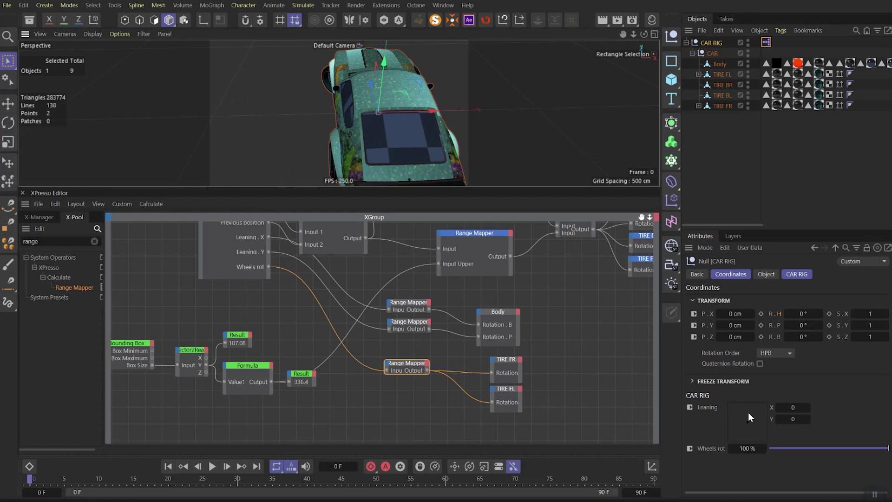
drag(748, 411, 725, 415)
drag(801, 448, 887, 449)
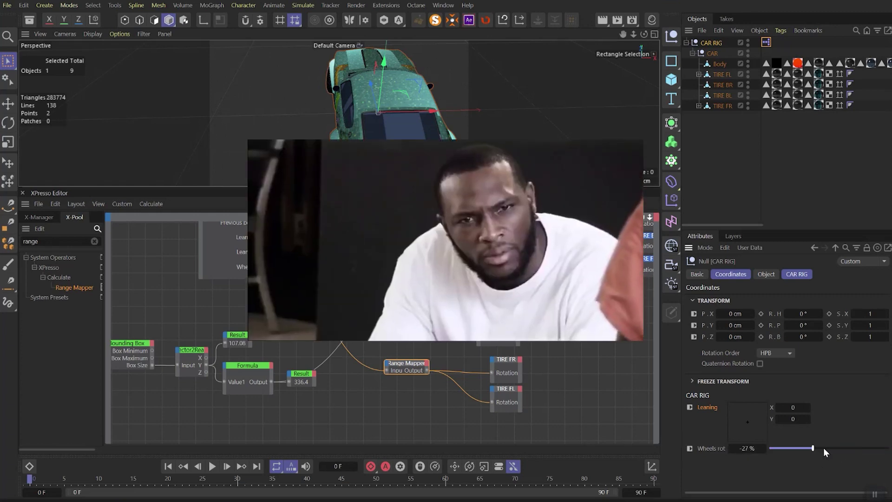
Check the input and output limits of the Range Mapper nodes, and retest CAR RIG's Leaning and Wheels rot controls.
click(401, 363)
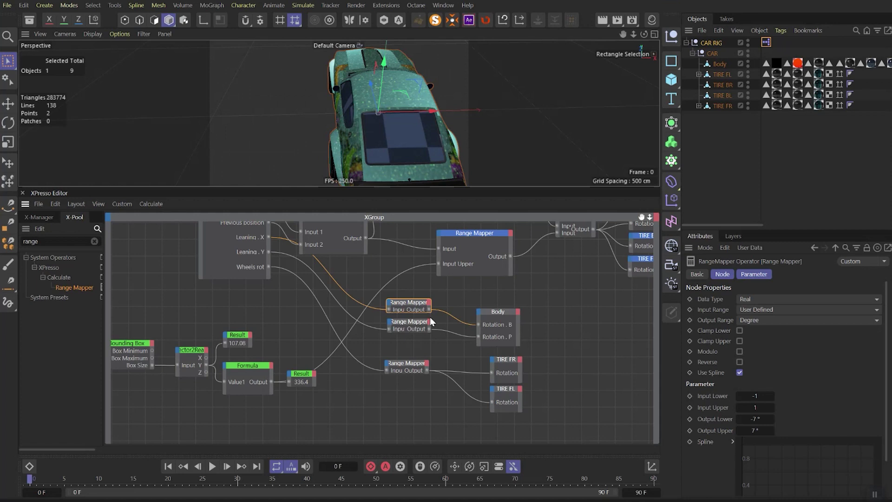
click(757, 407)
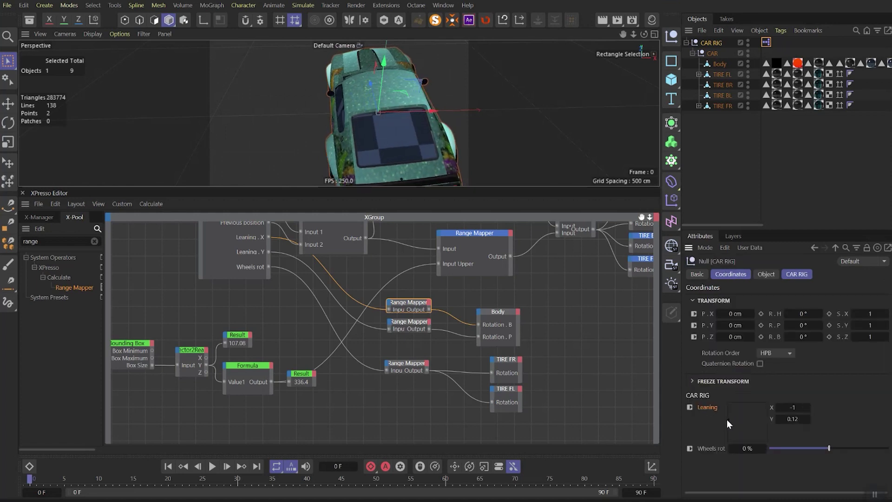
mouse_move(727, 419)
mouse_down()
mouse_move(766, 417)
mouse_move(734, 410)
mouse_move(743, 394)
mouse_move(737, 430)
mouse_up()
mouse_move(816, 444)
mouse_down()
mouse_move(873, 449)
mouse_move(833, 447)
mouse_up()
Reset CAR RIG's Leaning and Wheels rot controls to their defaults, and add a Circle spline scaled up around the car.
right_click(709, 449)
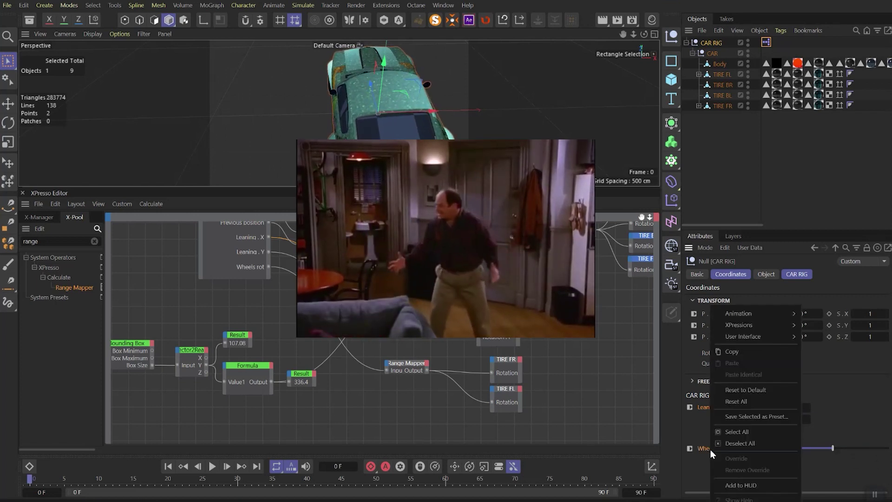
click(744, 403)
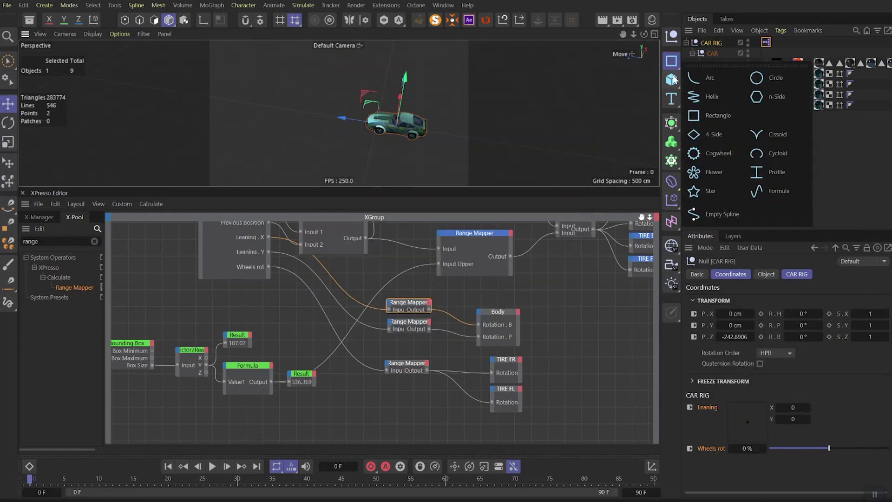
click(771, 82)
key(t)
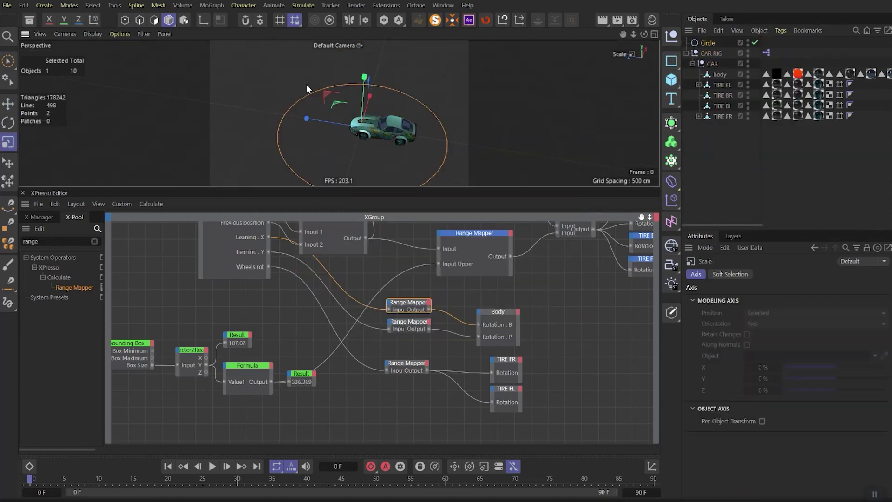
Add an Align to Spline tag to CAR RIG with Circle as its spline path and Tangential enabled.
right_click(709, 55)
mouse_move(753, 32)
click(683, 50)
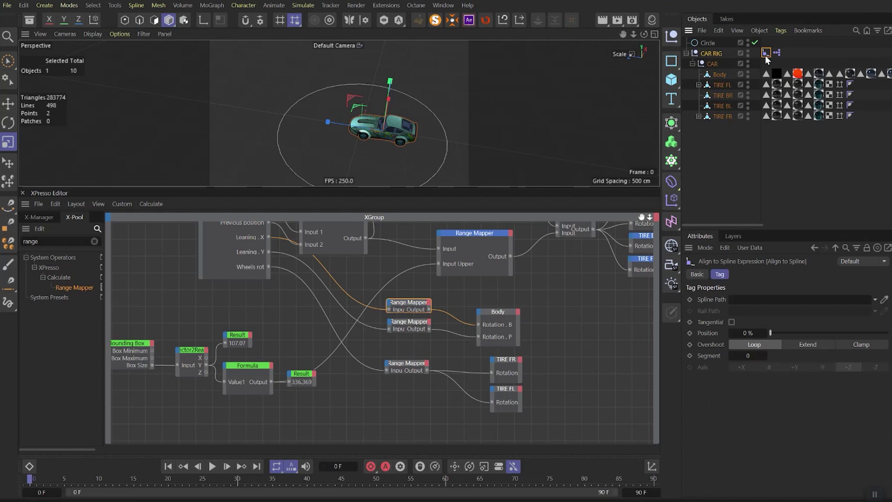
click(737, 322)
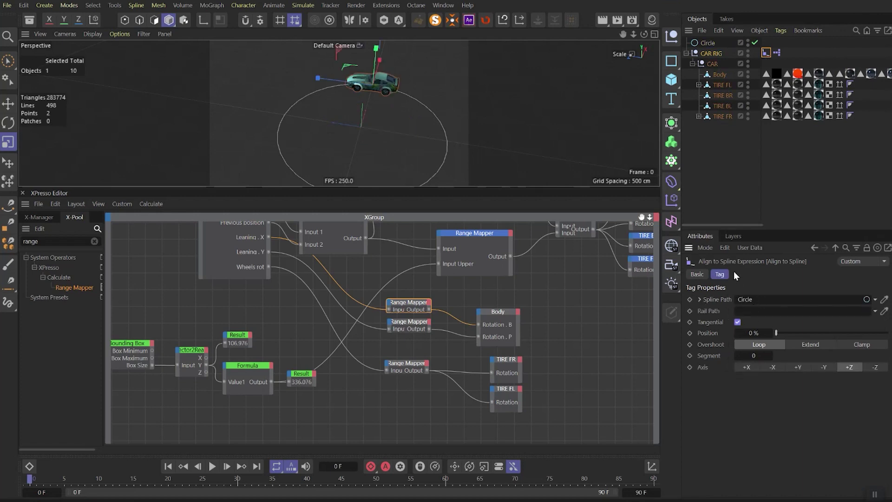
Play the animation along the circle and rotate the CAR null to point in the driving direction.
key(F8)
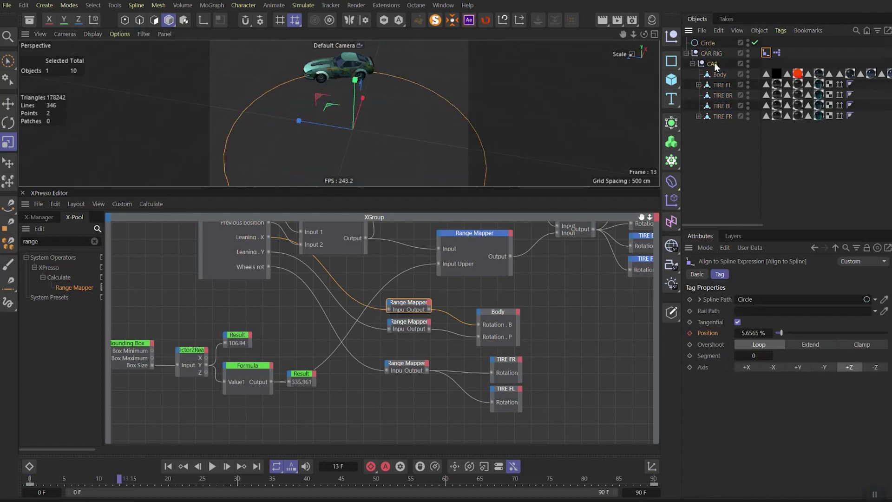
click(714, 65)
key(r)
drag(330, 89, 372, 97)
Test CAR RIG's Leaning and Wheels rot controls on the moving car, steering the front wheels between about -92% and 100%.
click(710, 53)
mouse_move(751, 370)
mouse_down()
mouse_move(767, 367)
mouse_move(760, 359)
mouse_up()
drag(828, 397, 773, 398)
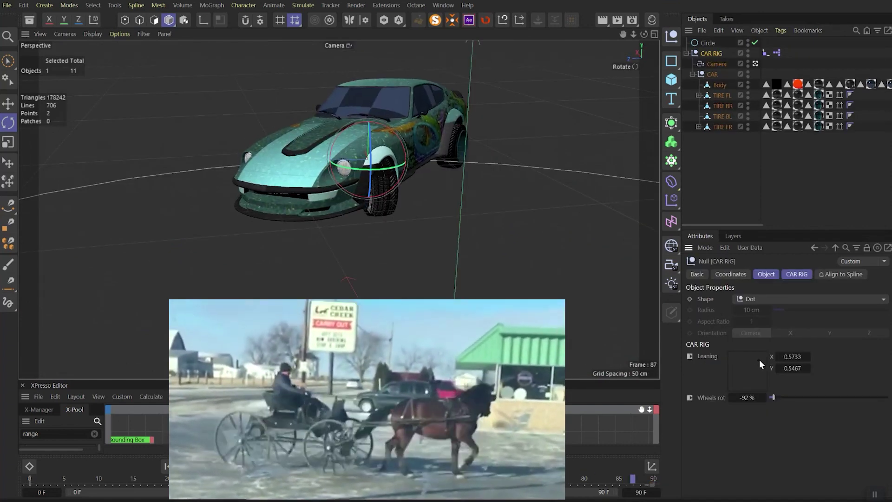
drag(832, 398, 888, 401)
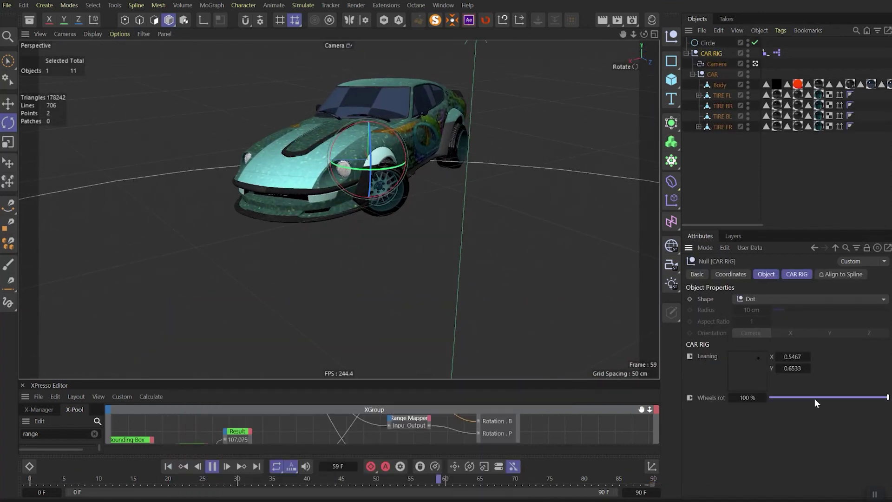
drag(813, 398, 754, 405)
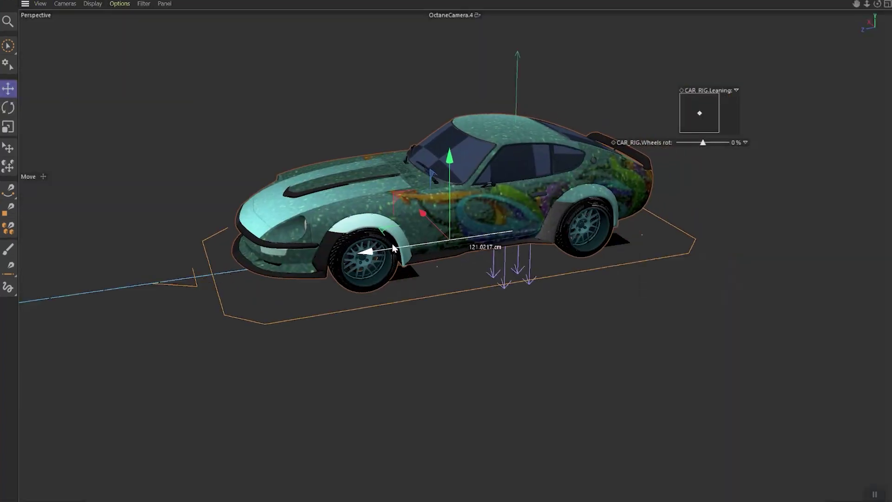
drag(539, 221, 520, 234)
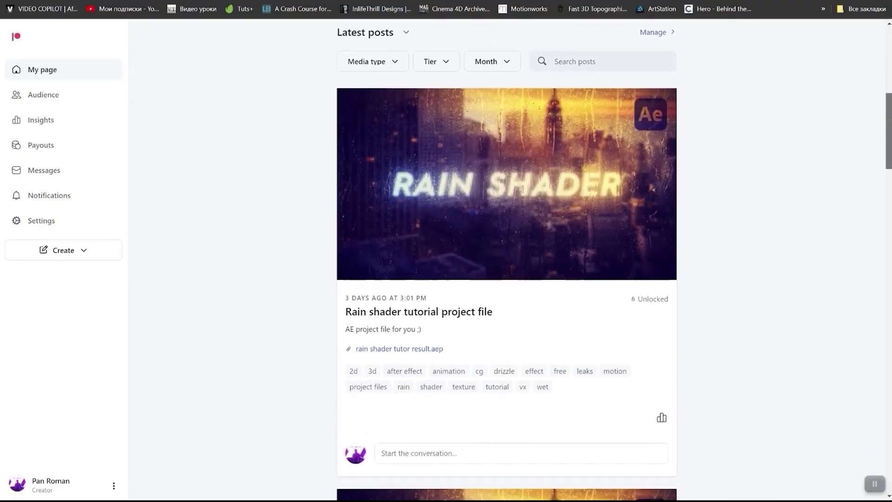
scroll(506, 260, down, 7)
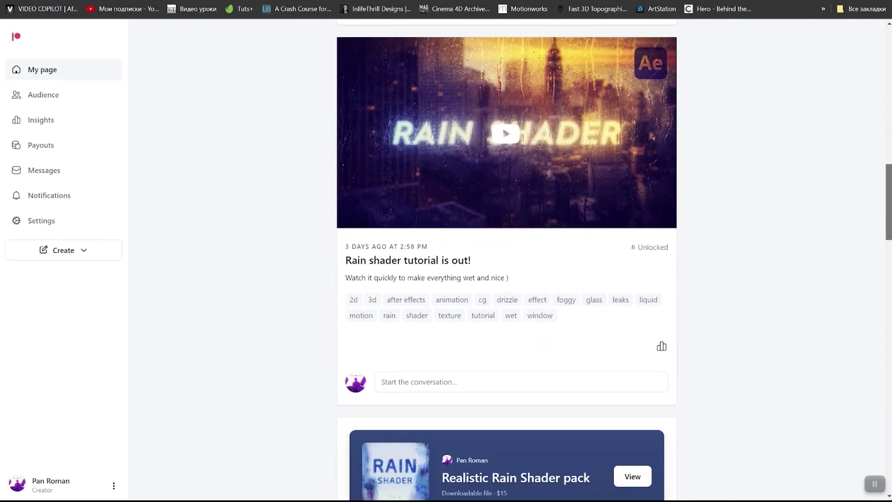
scroll(823, 271, down, 5)
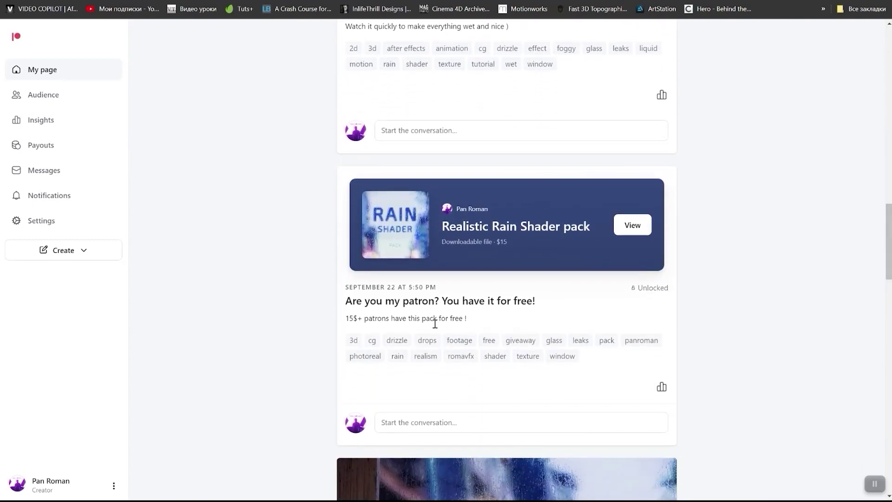